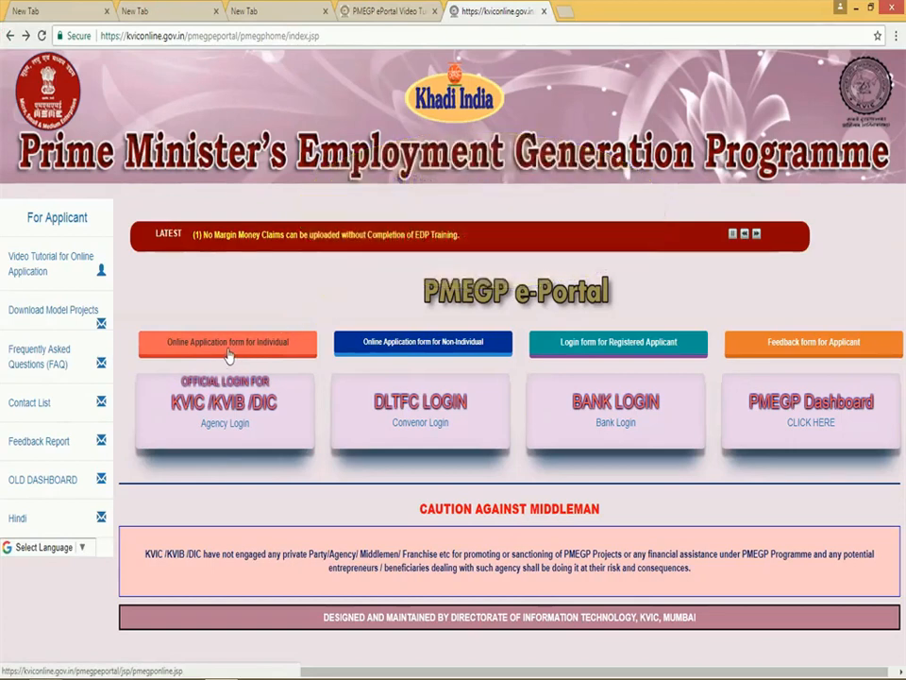
Open the individual applicant's online form and enter the 12-digit Aadhaar card number.
{"action": "left_click", "coordinate": [227, 345]}
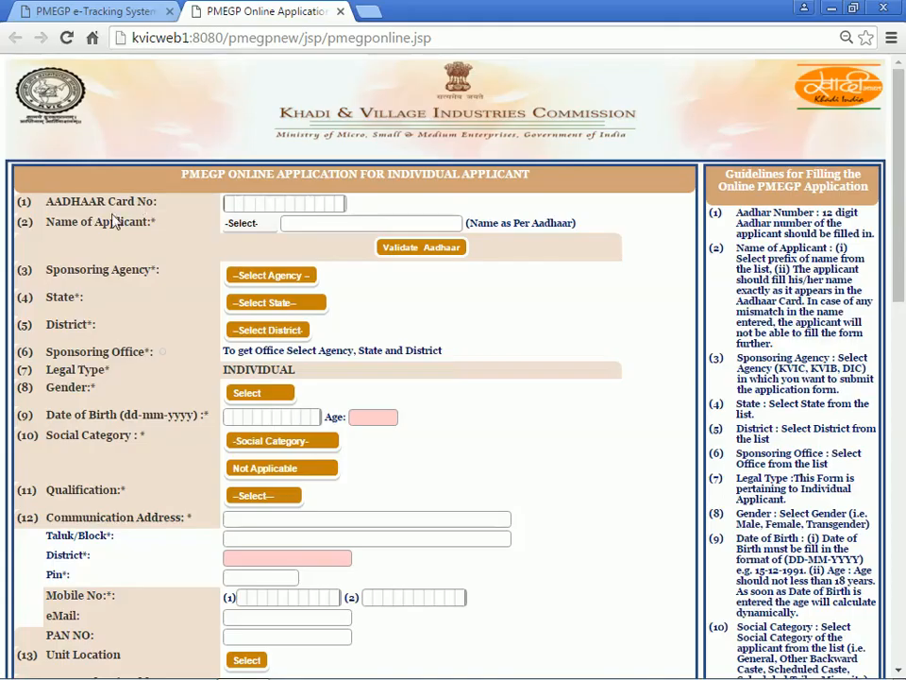
{"action": "left_click", "coordinate": [234, 208]}
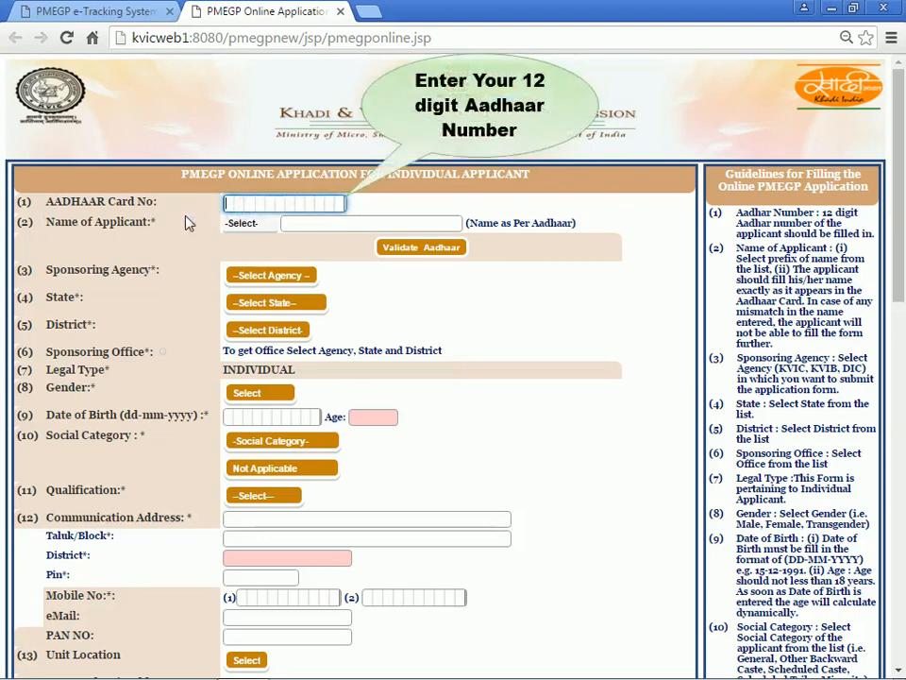
{"action": "type", "text": "123456"}
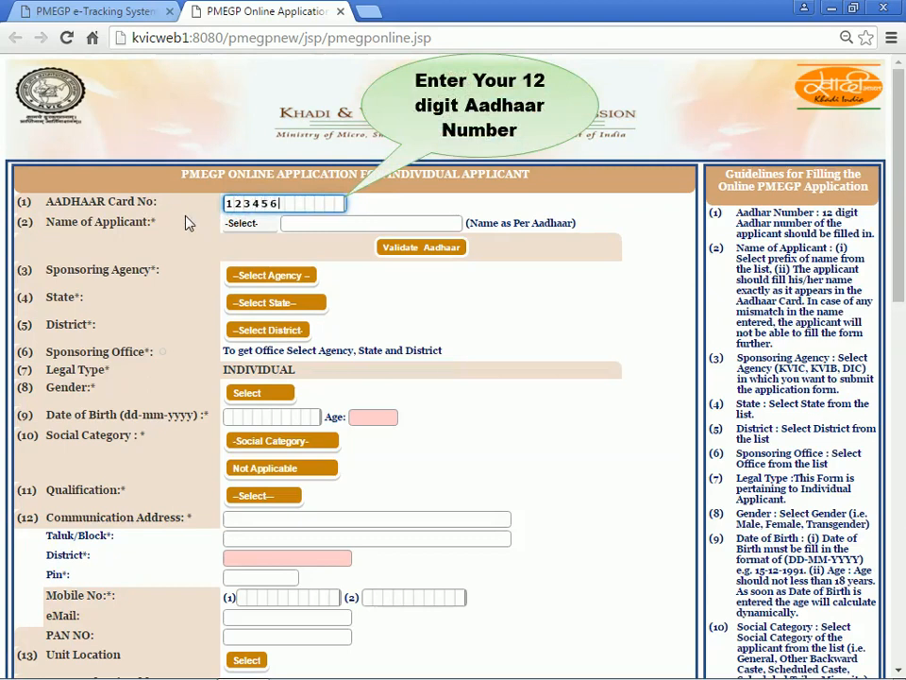
{"action": "type", "text": "789123"}
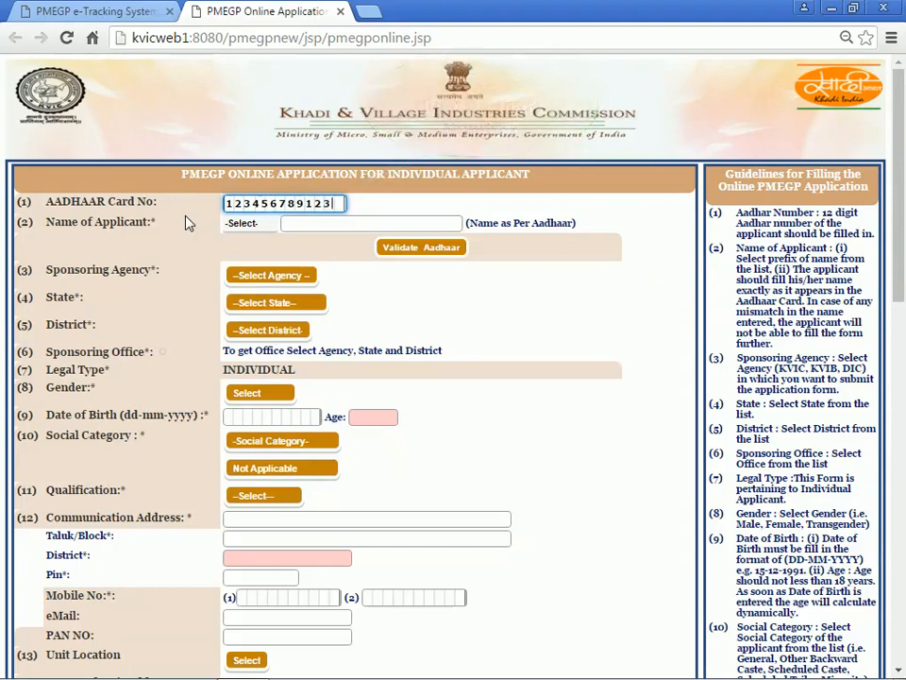
{"action": "left_click", "coordinate": [186, 223]}
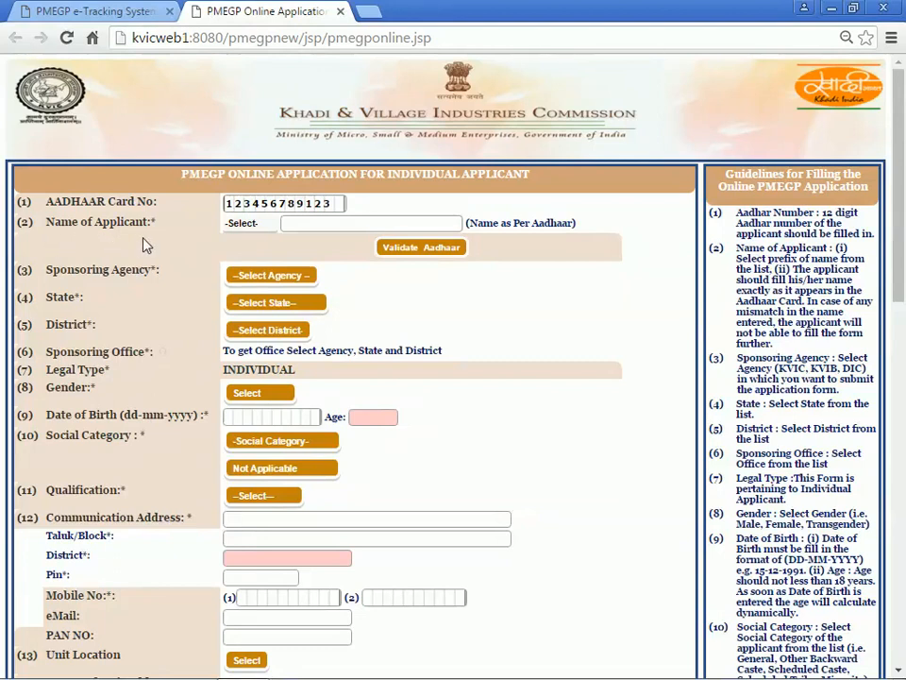
{"action": "left_click", "coordinate": [243, 226]}
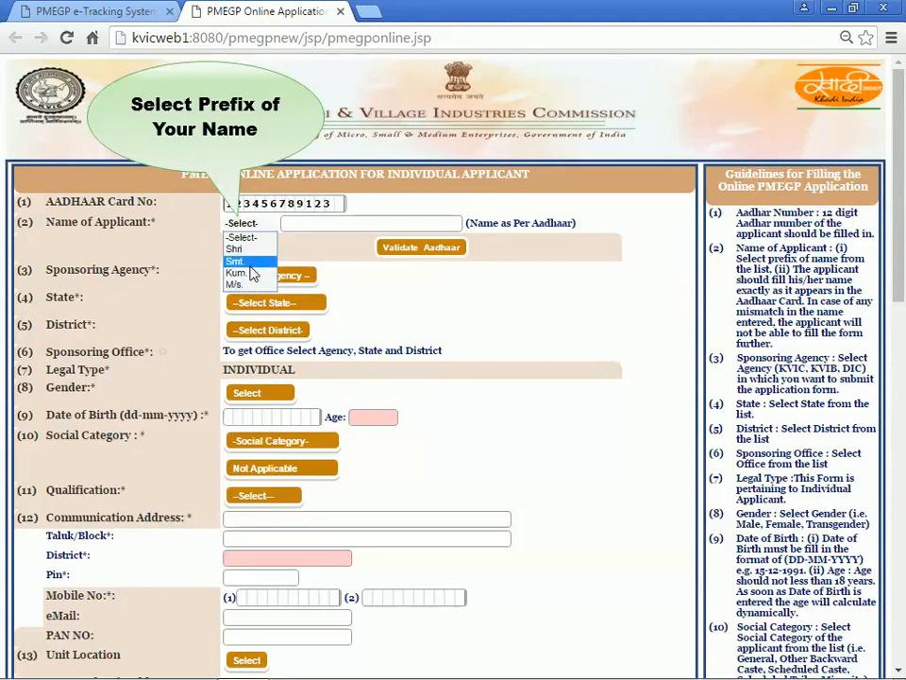
Choose prefix Shri, enter the applicant's full name as per Aadhaar, and validate the Aadhaar.
{"action": "left_click", "coordinate": [250, 250]}
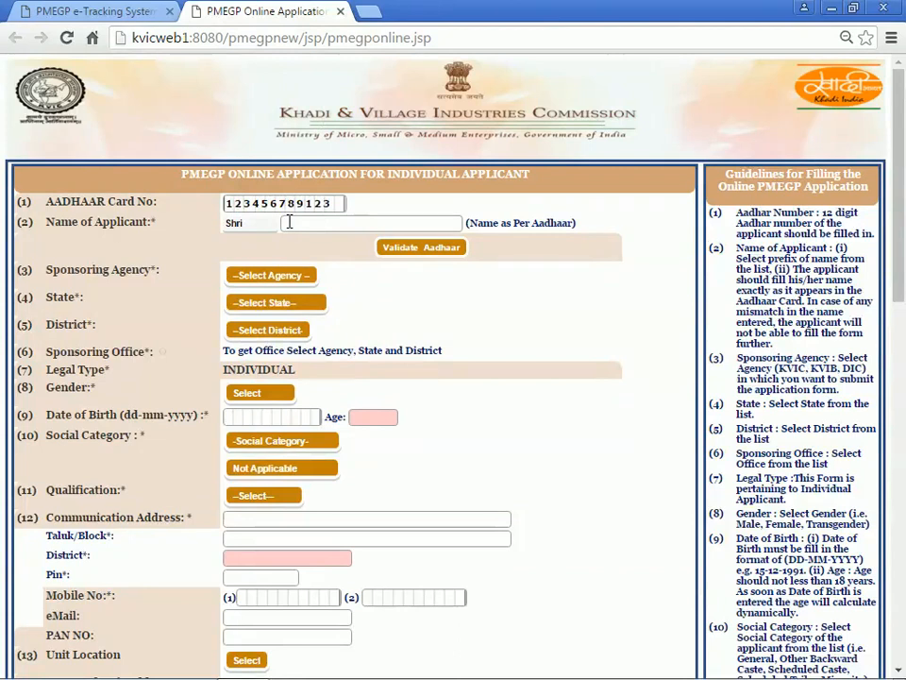
{"action": "left_click", "coordinate": [290, 222]}
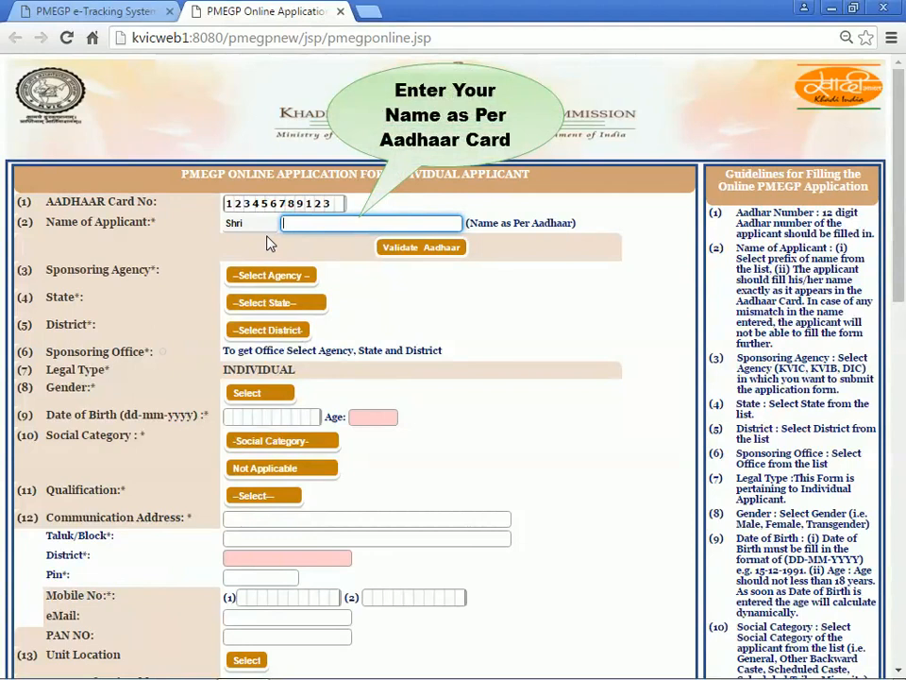
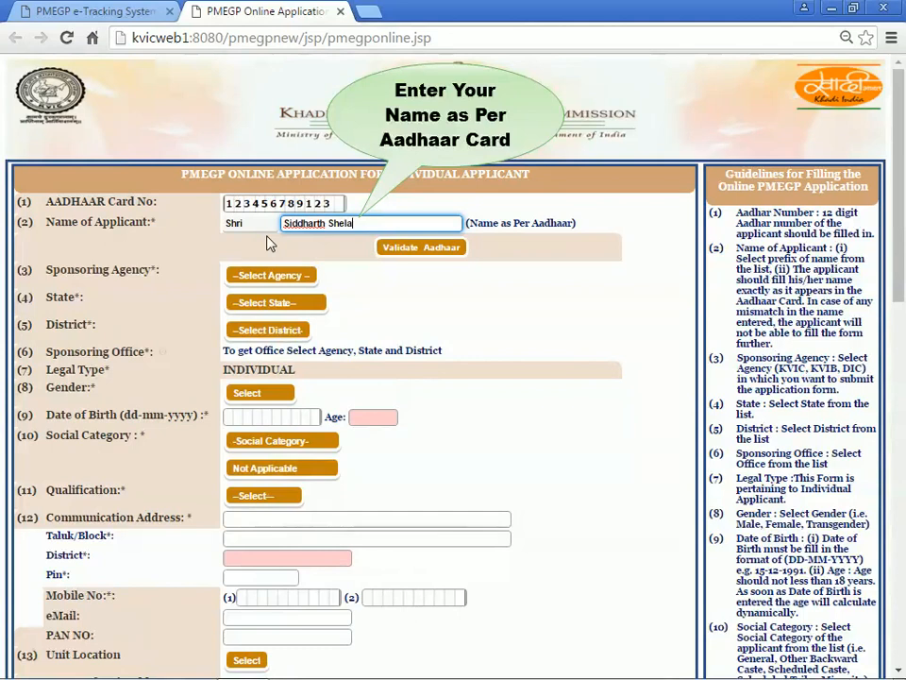
{"action": "left_click", "coordinate": [268, 244]}
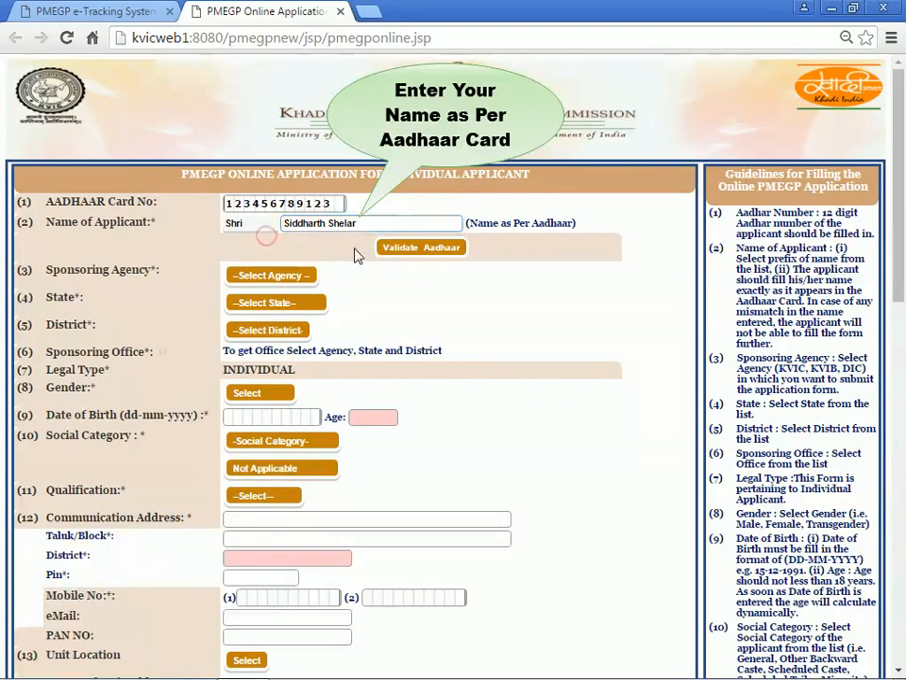
{"action": "left_click", "coordinate": [453, 255]}
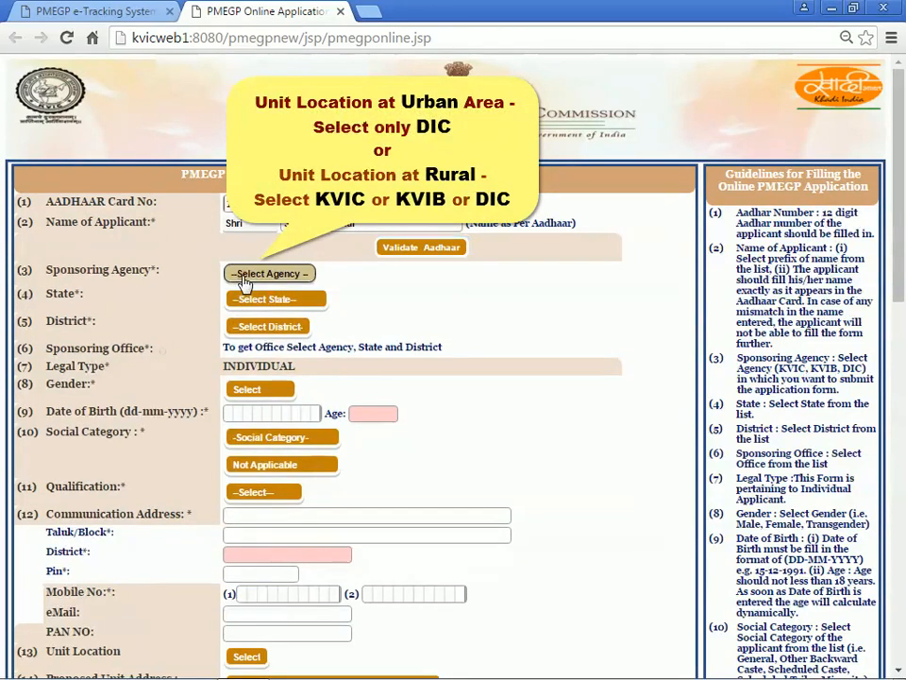
Choose KVIC as the sponsoring agency and Maharashtra as the state.
{"action": "left_click", "coordinate": [246, 280]}
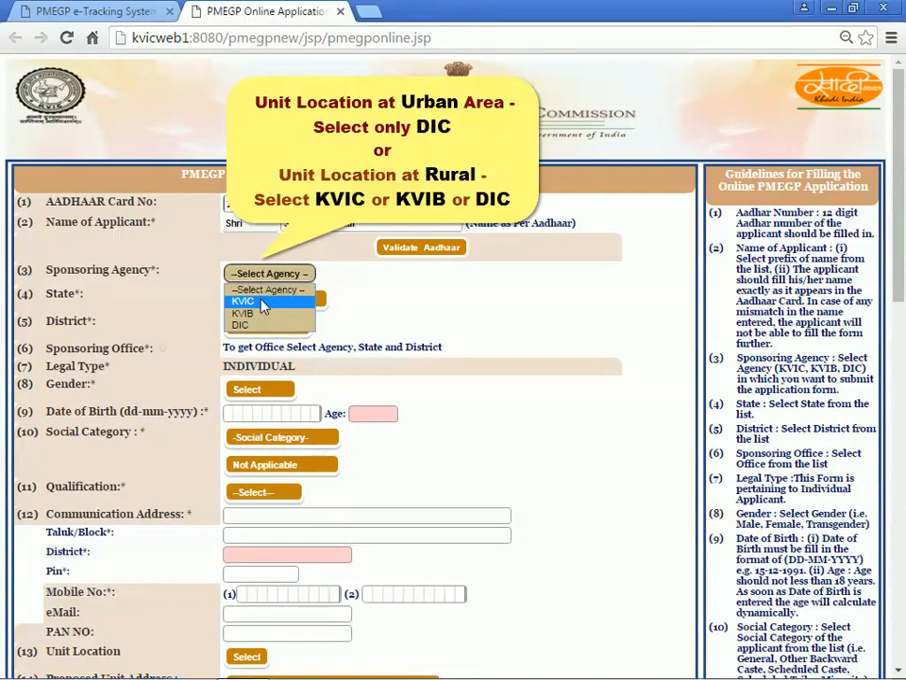
{"action": "left_click", "coordinate": [264, 303]}
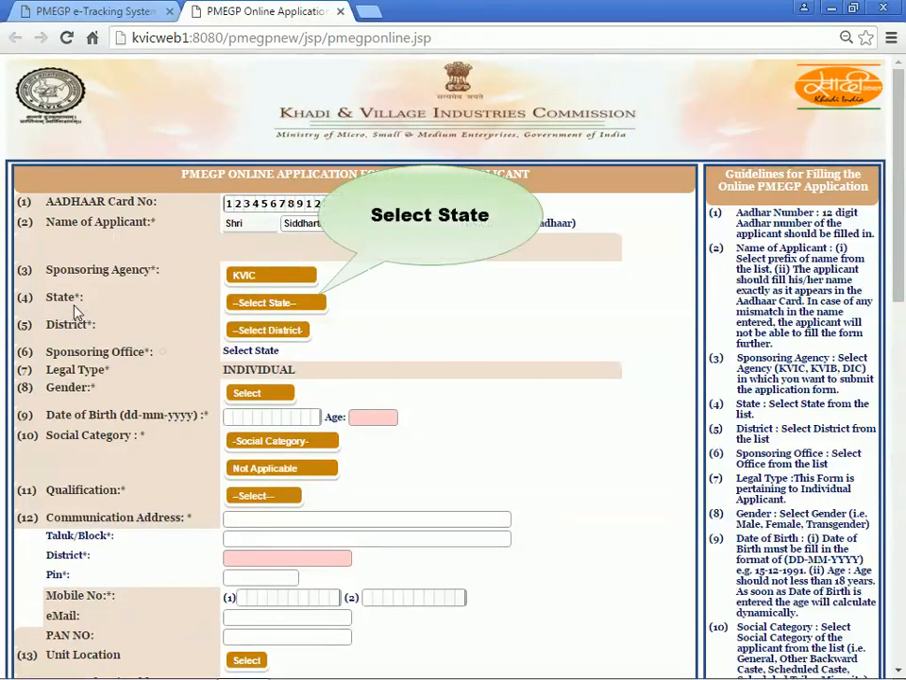
{"action": "left_click", "coordinate": [241, 304]}
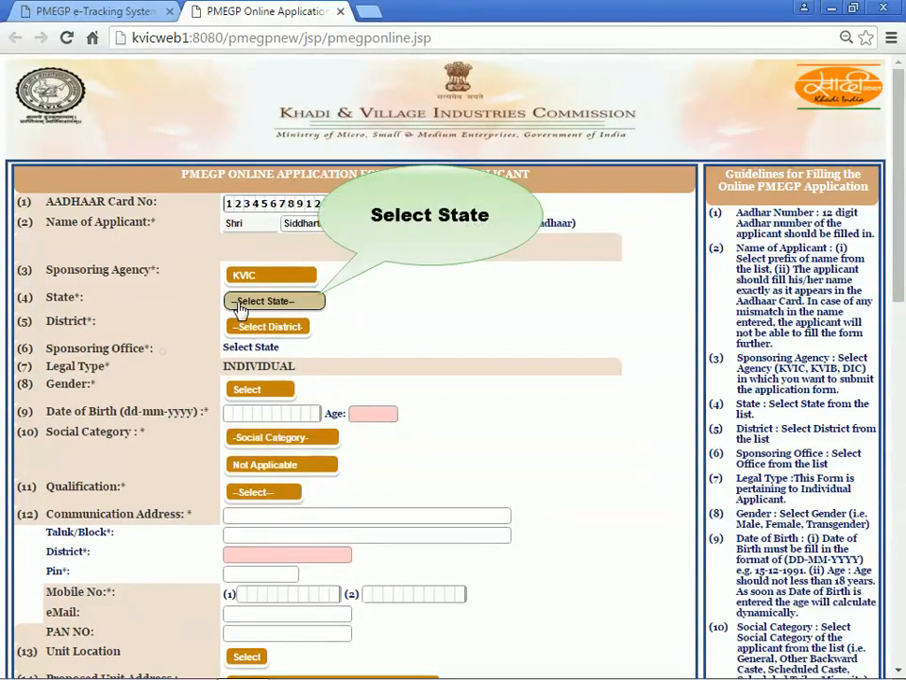
{"action": "left_click", "coordinate": [241, 304]}
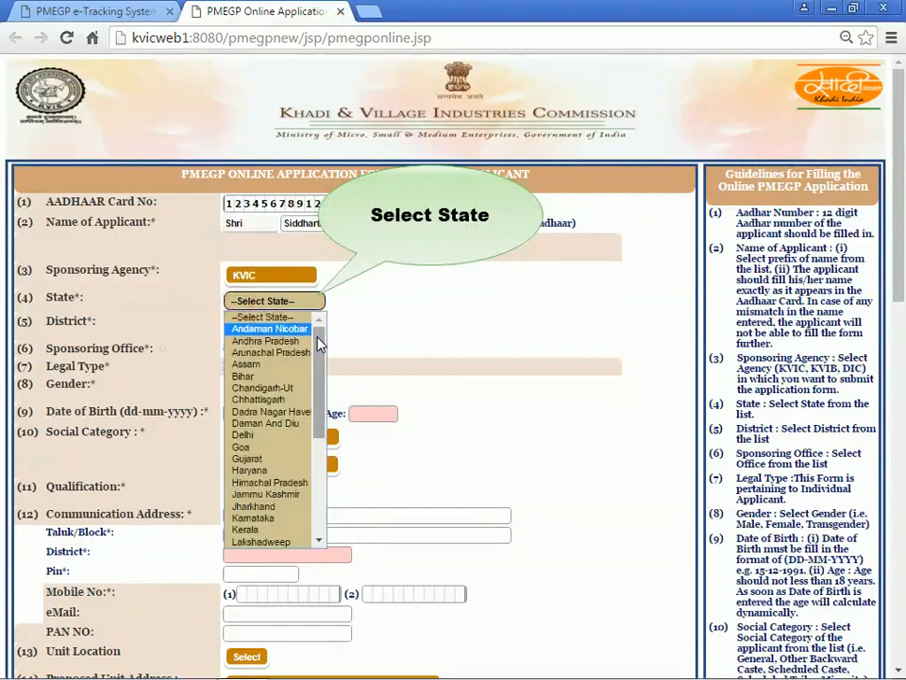
{"action": "mouse_move", "coordinate": [319, 345]}
{"action": "left_mouse_down"}
{"action": "mouse_move", "coordinate": [319, 455]}
{"action": "mouse_move", "coordinate": [321, 357]}
{"action": "left_mouse_up"}
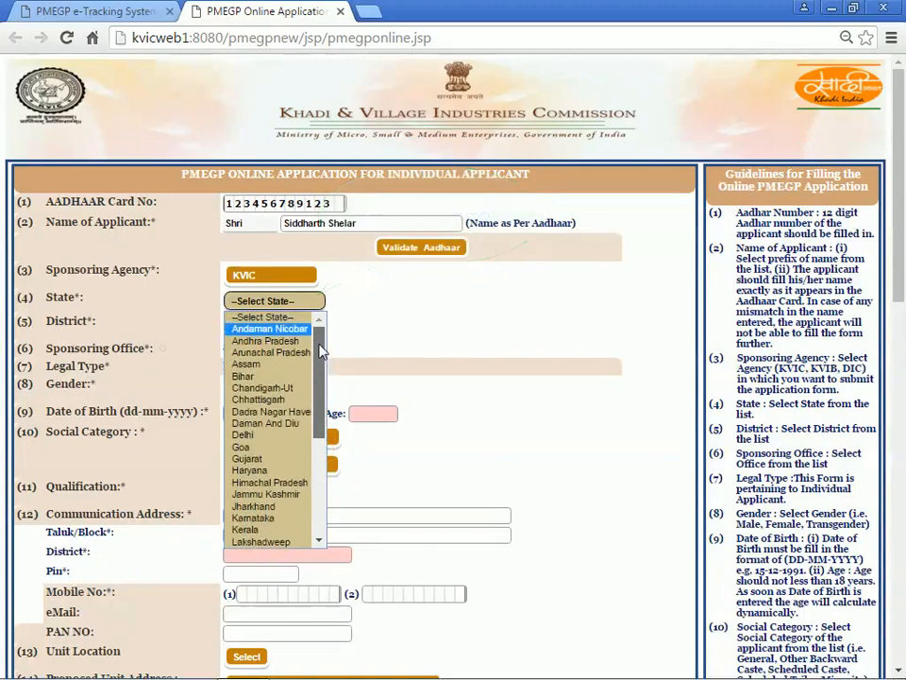
{"action": "scroll", "coordinate": [295, 453], "scroll_direction": "down", "scroll_amount": 5}
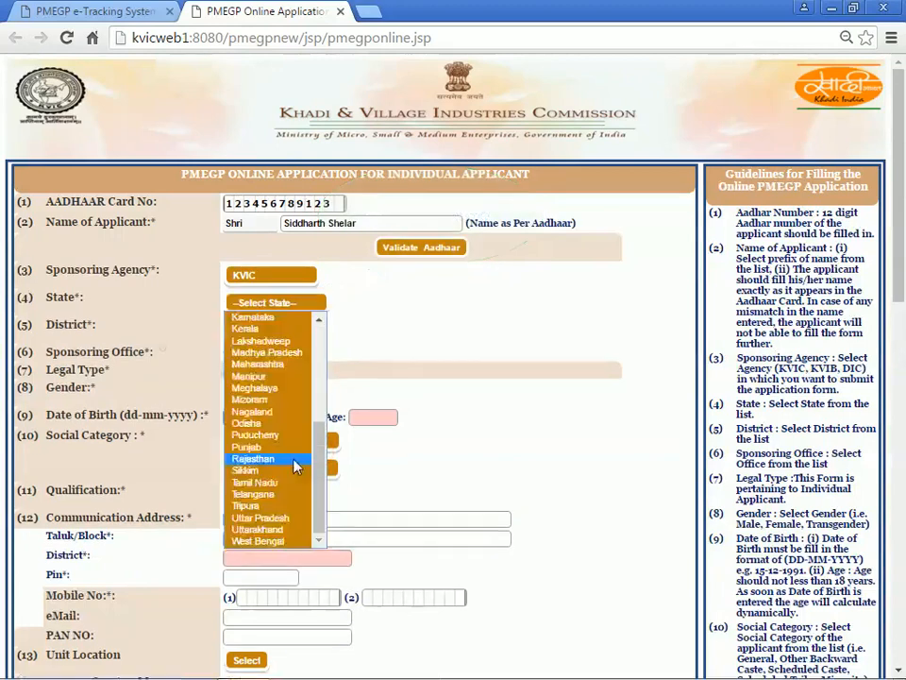
{"action": "left_click", "coordinate": [286, 366]}
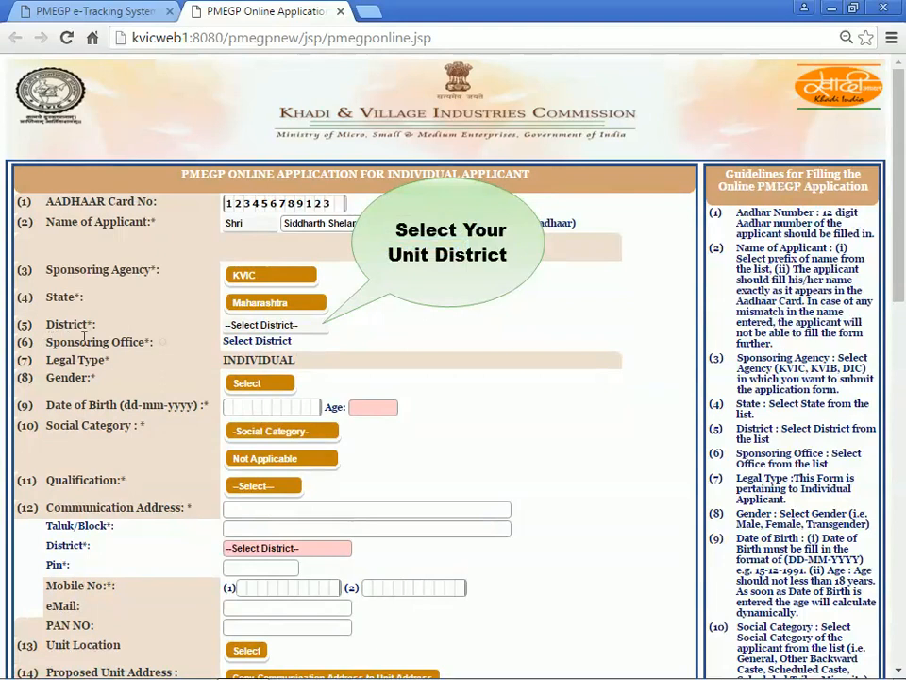
Select Ratnagiri as the district, then scroll down to the Gender field.
{"action": "left_click", "coordinate": [239, 327]}
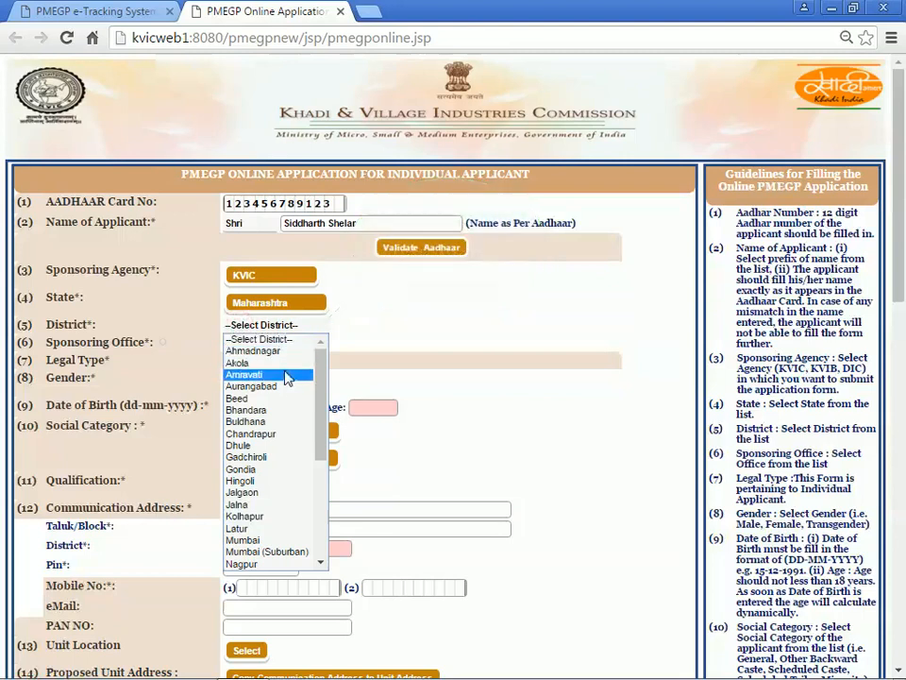
{"action": "scroll", "coordinate": [271, 472], "scroll_direction": "down", "scroll_amount": 6}
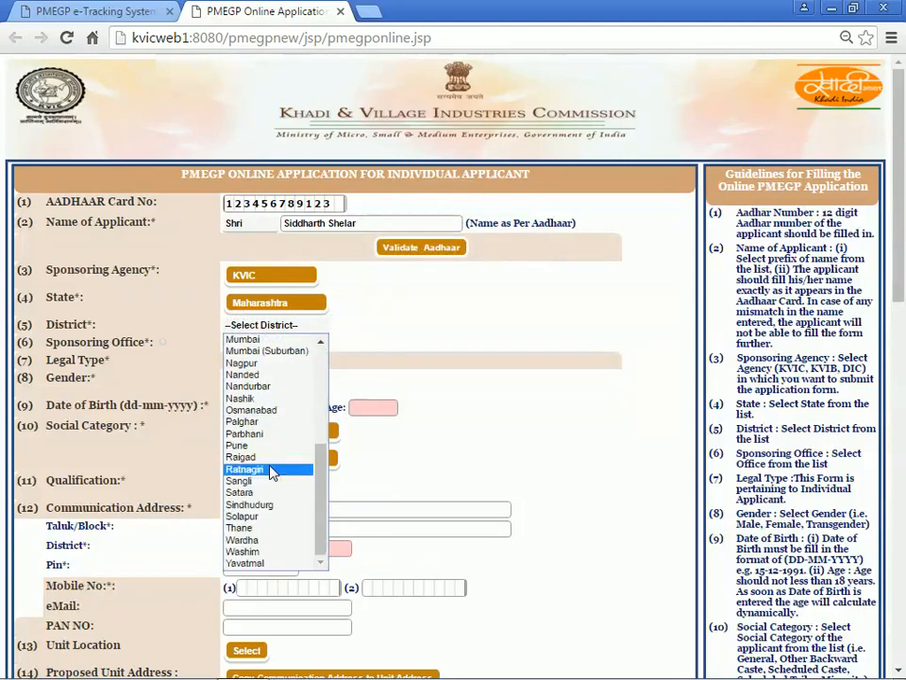
{"action": "left_click", "coordinate": [271, 472]}
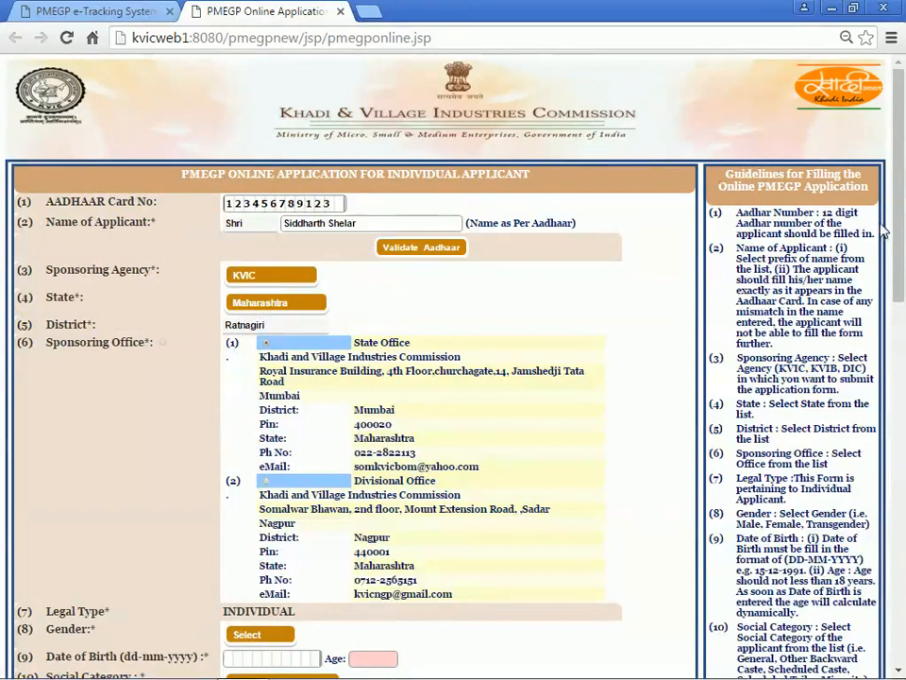
{"action": "left_click_drag", "start_coordinate": [901, 199], "coordinate": [902, 368]}
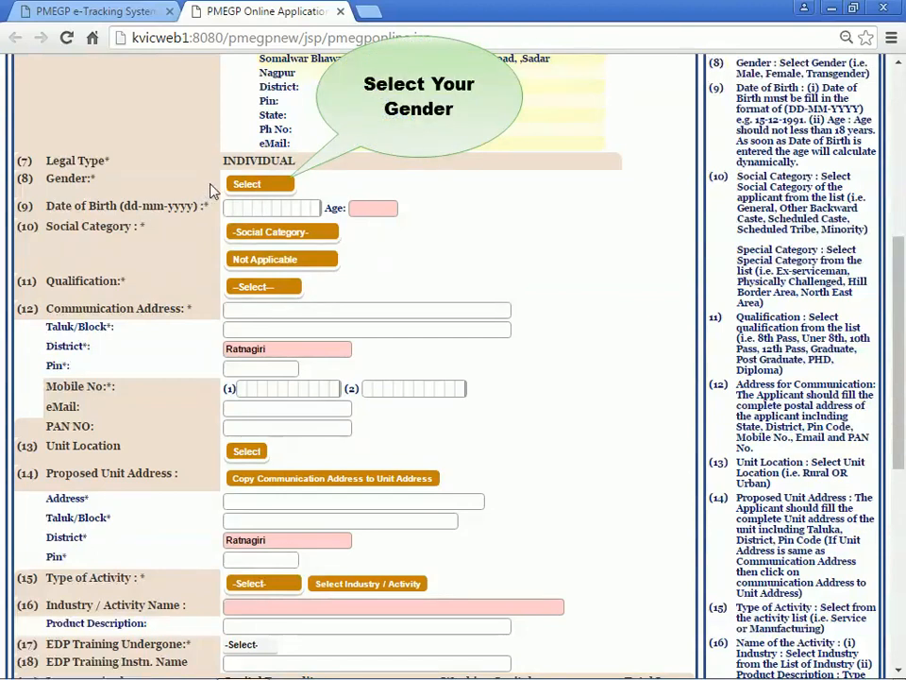
Set gender to Male and date of birth to 18-06-1985, giving an age of 30.
{"action": "left_click", "coordinate": [248, 185]}
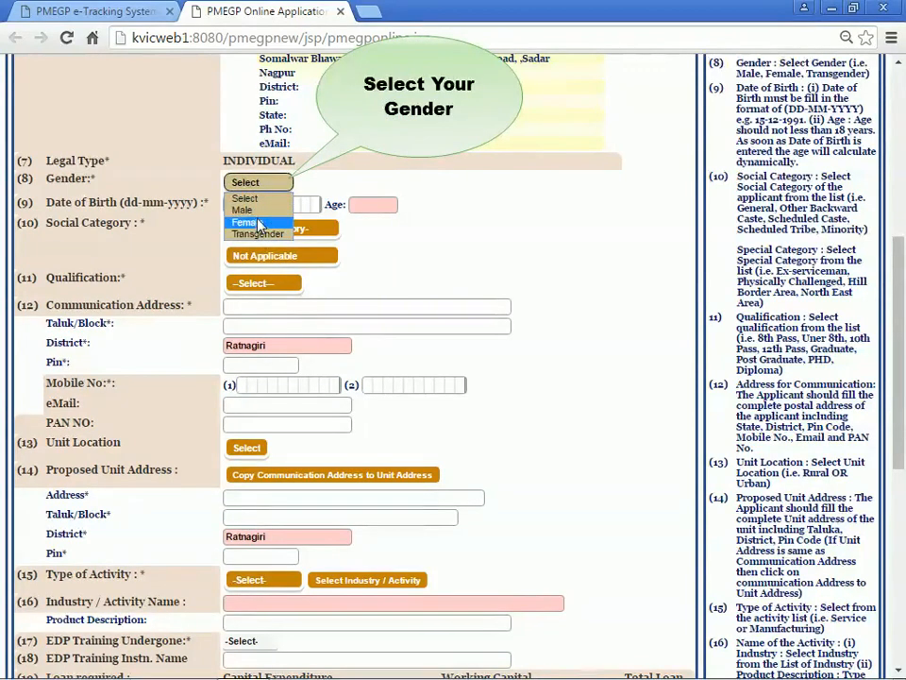
{"action": "left_click", "coordinate": [258, 213]}
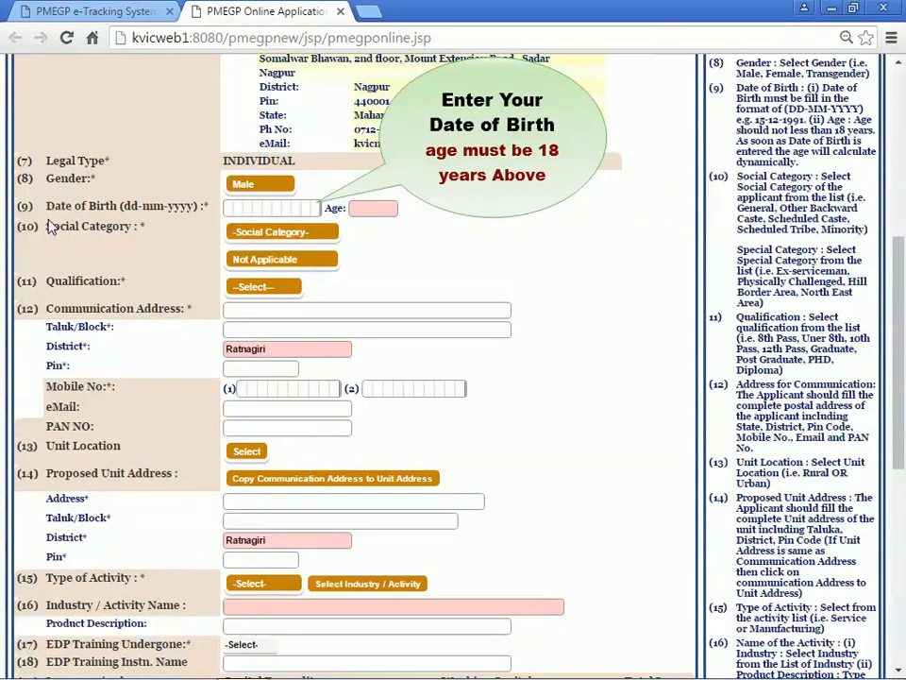
{"action": "left_click", "coordinate": [229, 209]}
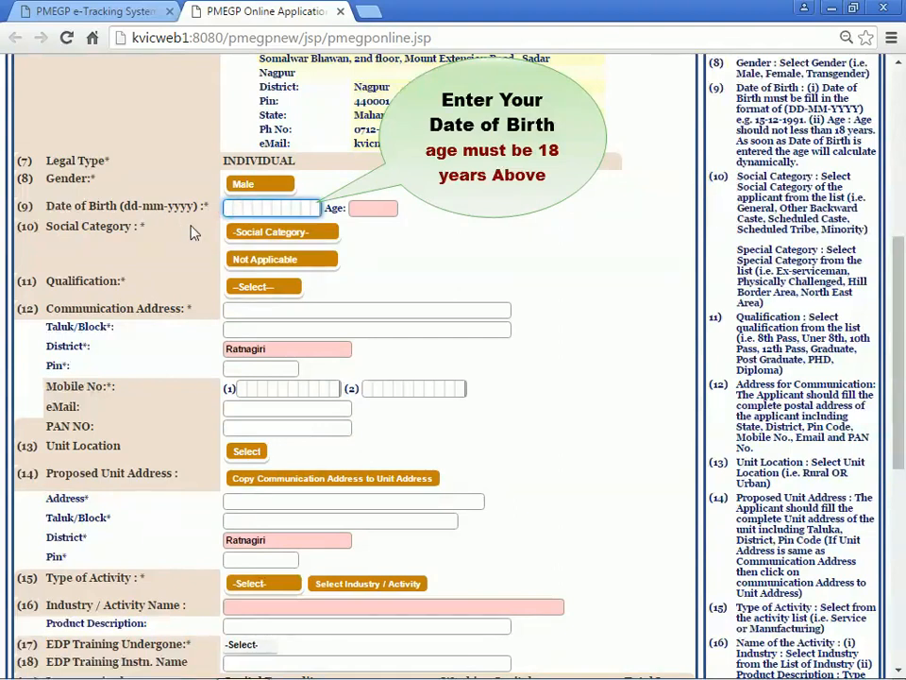
{"action": "type", "text": "18-06"}
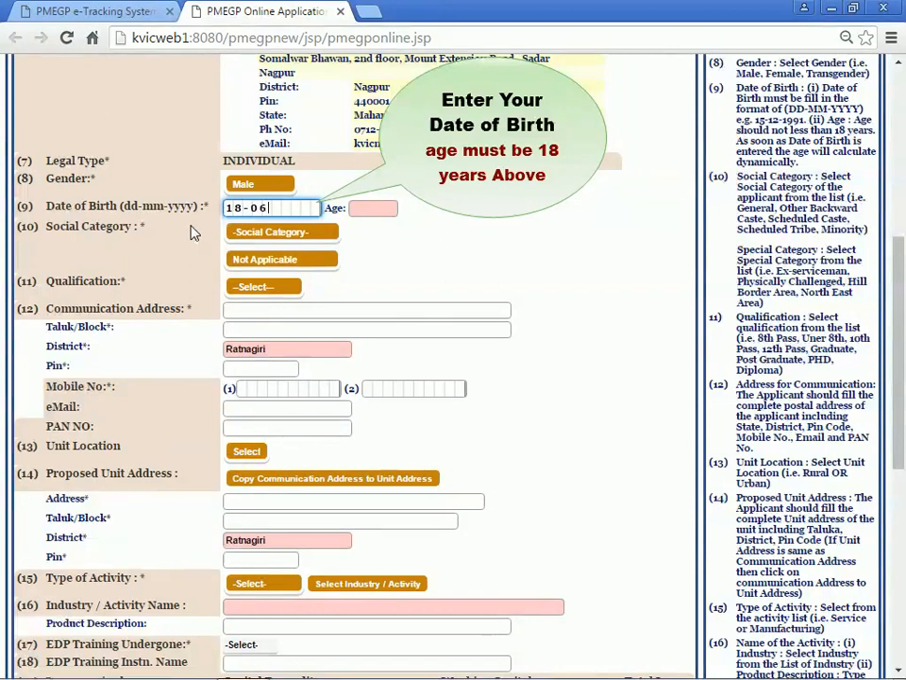
{"action": "type", "text": "-1985"}
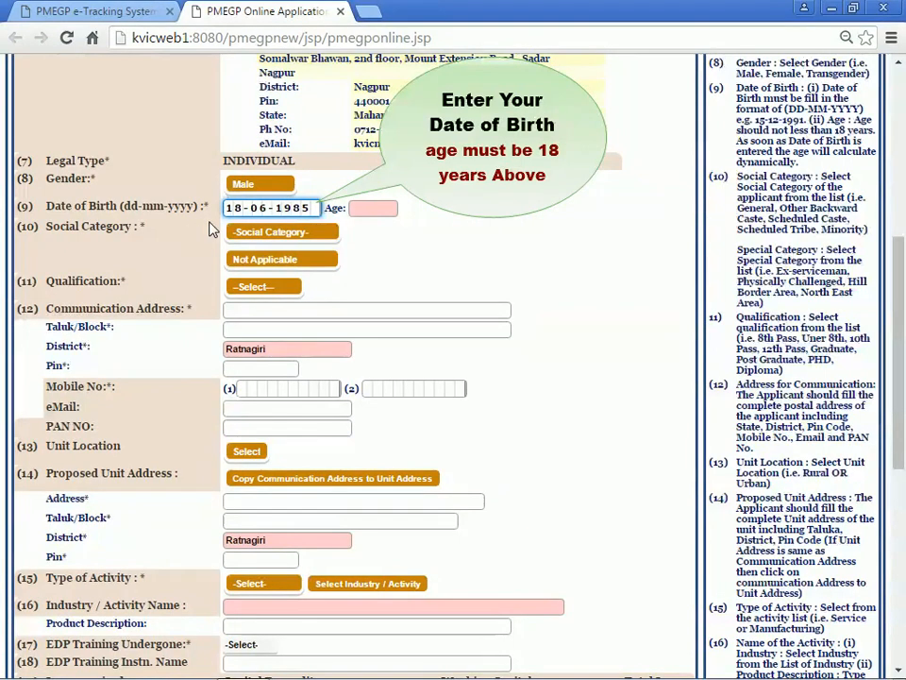
{"action": "left_click", "coordinate": [211, 226]}
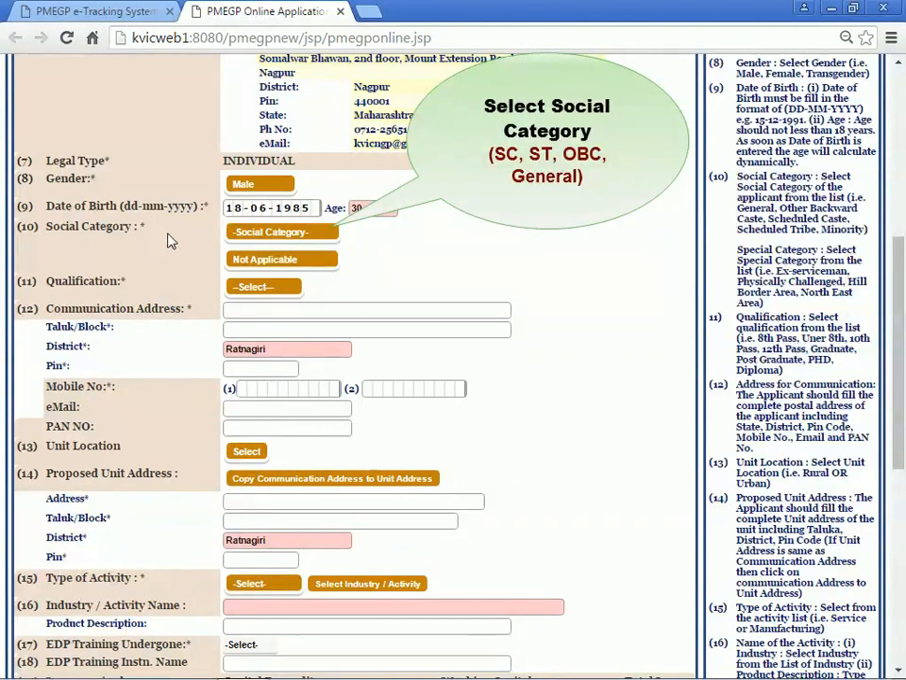
Choose General as the social category and Not Applicable as the special category.
{"action": "left_click", "coordinate": [245, 231]}
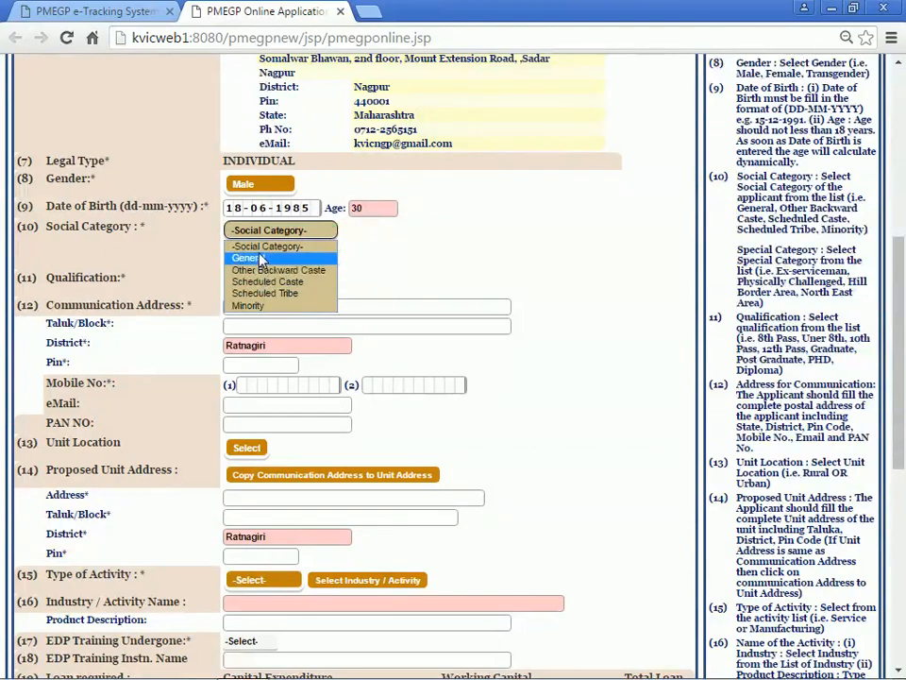
{"action": "left_click", "coordinate": [262, 259]}
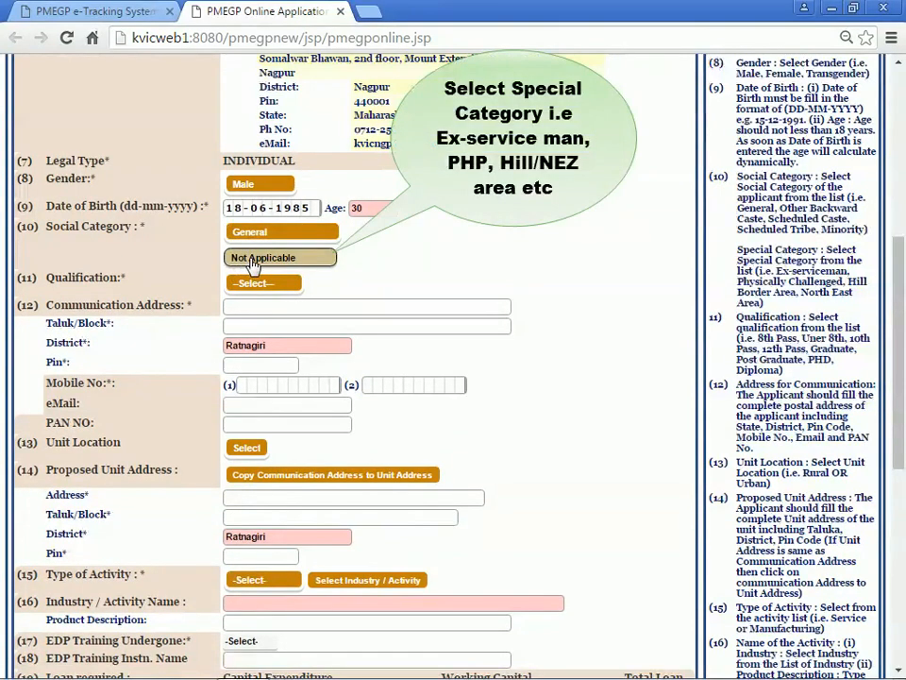
{"action": "left_click", "coordinate": [253, 261]}
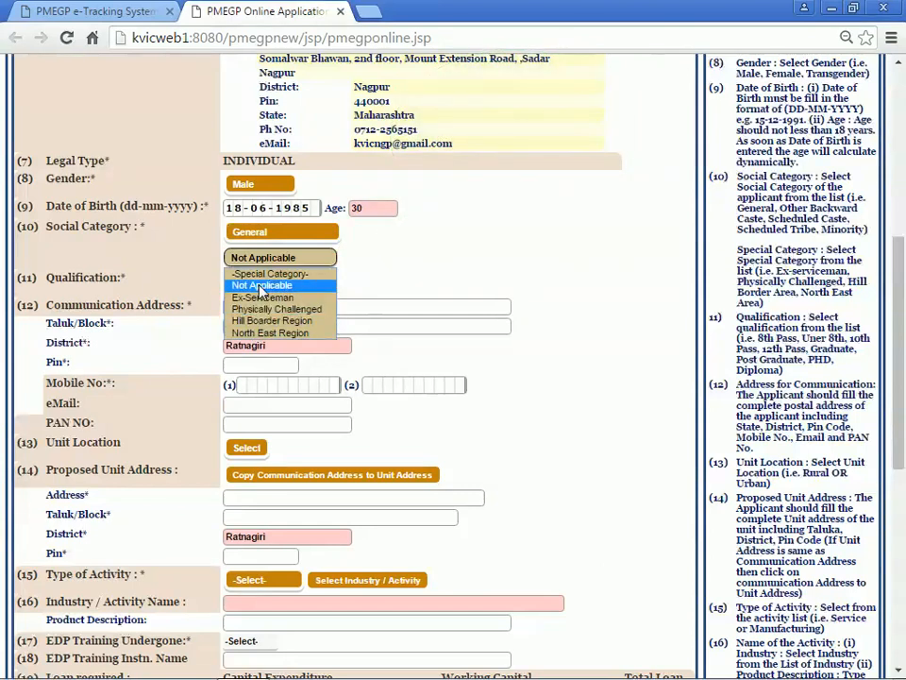
{"action": "left_click", "coordinate": [261, 286]}
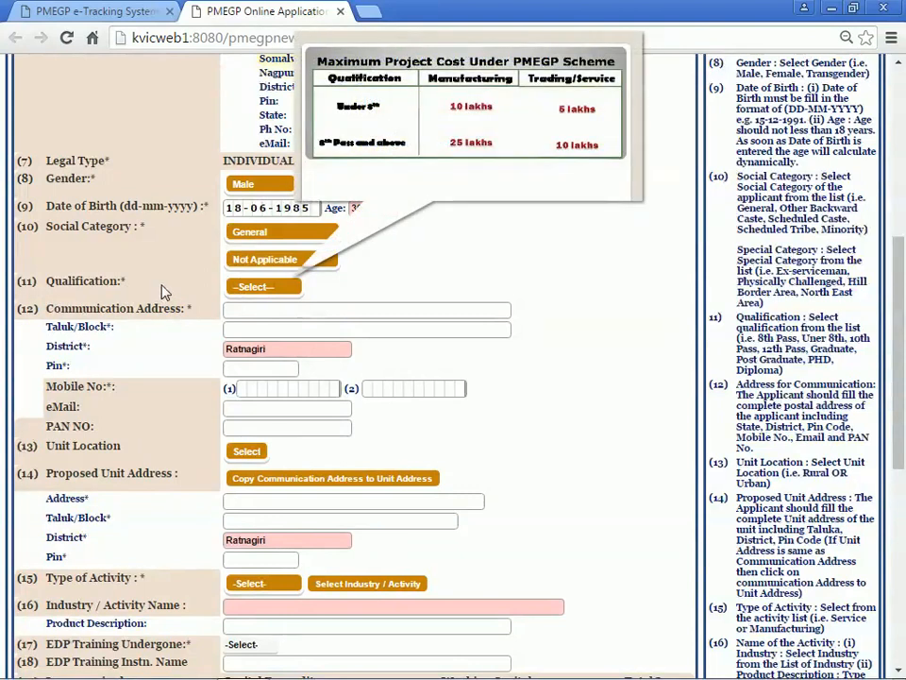
Pick 8th Pass from the Qualification dropdown.
{"action": "left_click", "coordinate": [239, 287]}
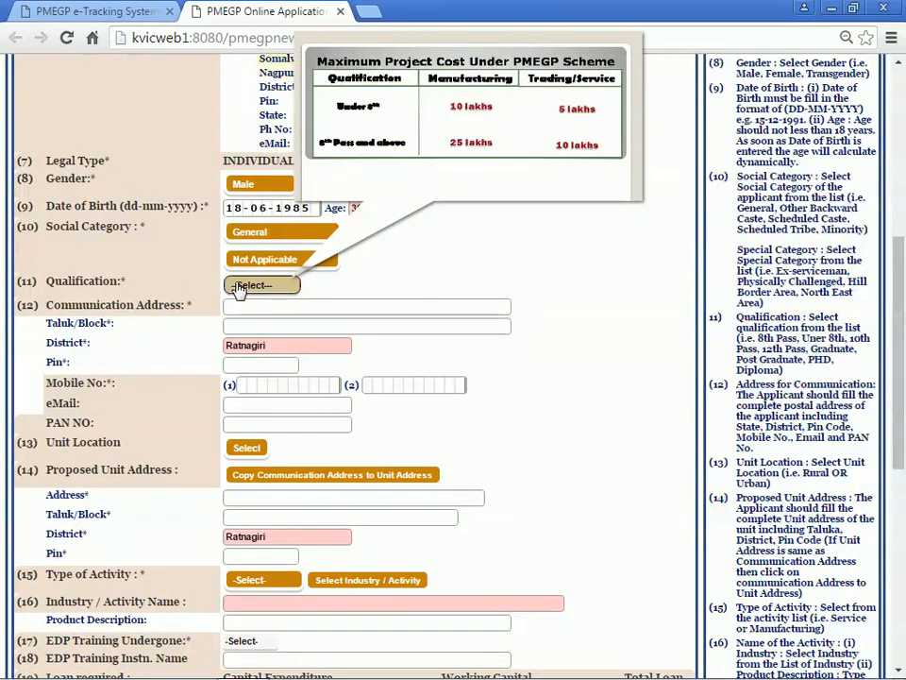
{"action": "left_click", "coordinate": [240, 287]}
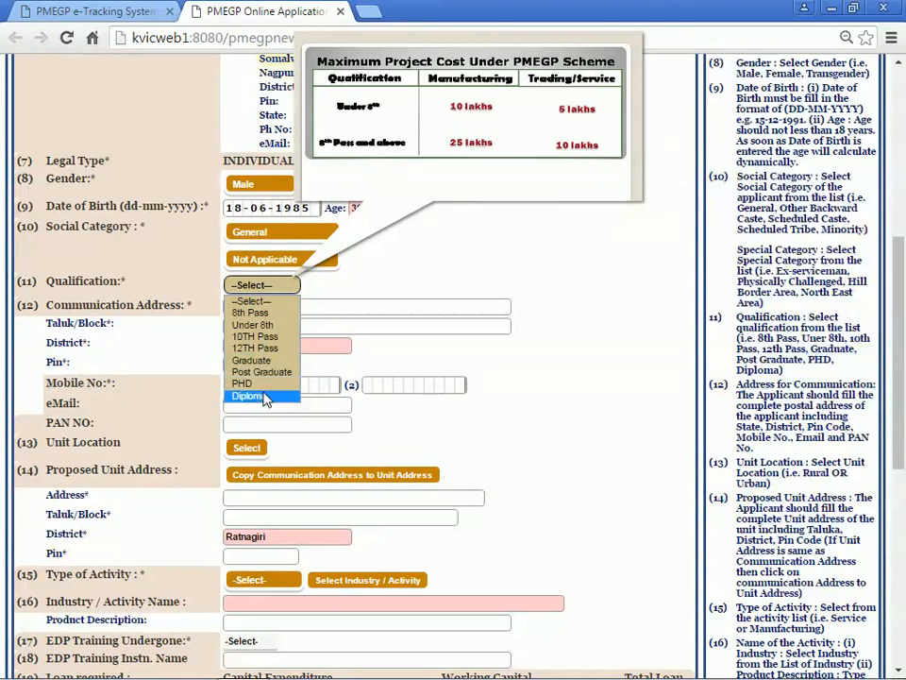
{"action": "left_click", "coordinate": [268, 315]}
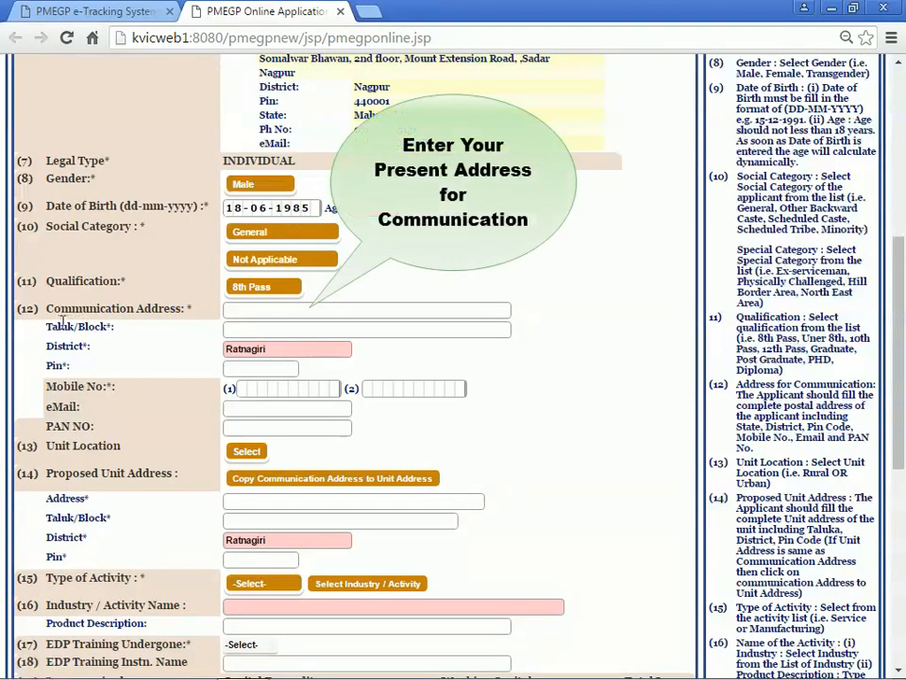
Type the applicant's communication address with its Taluk/Block and 6-digit PIN code.
{"action": "left_click", "coordinate": [231, 311]}
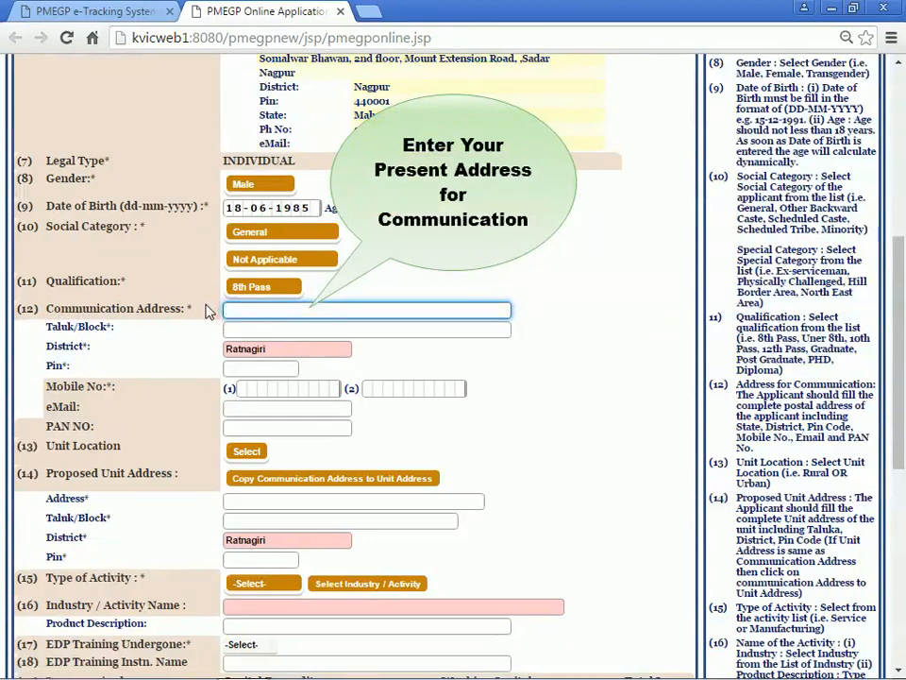
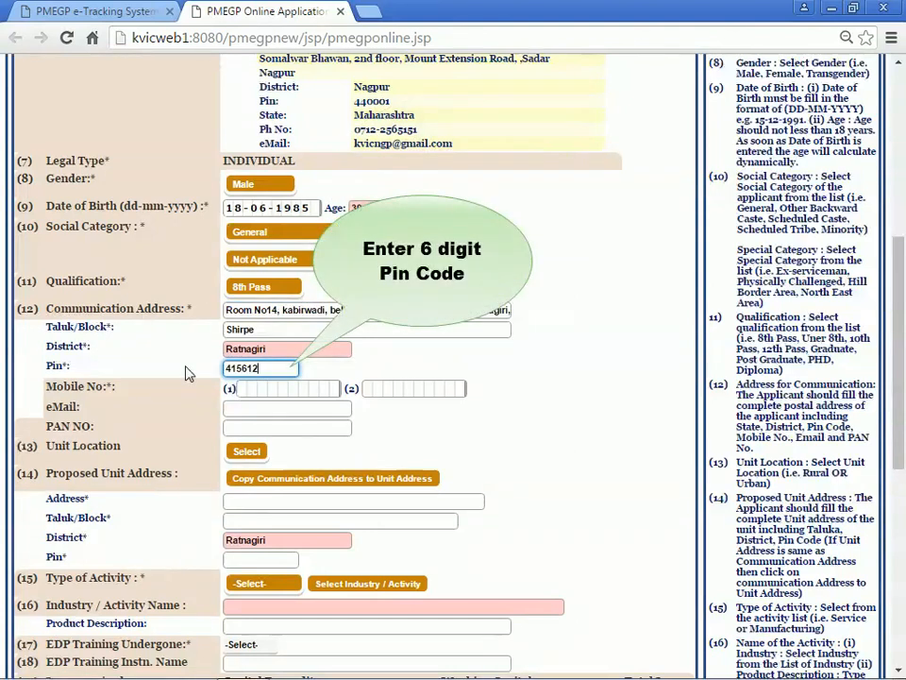
{"action": "left_click", "coordinate": [186, 367]}
{"action": "scroll", "coordinate": [199, 336], "scroll_direction": "down", "scroll_amount": 2}
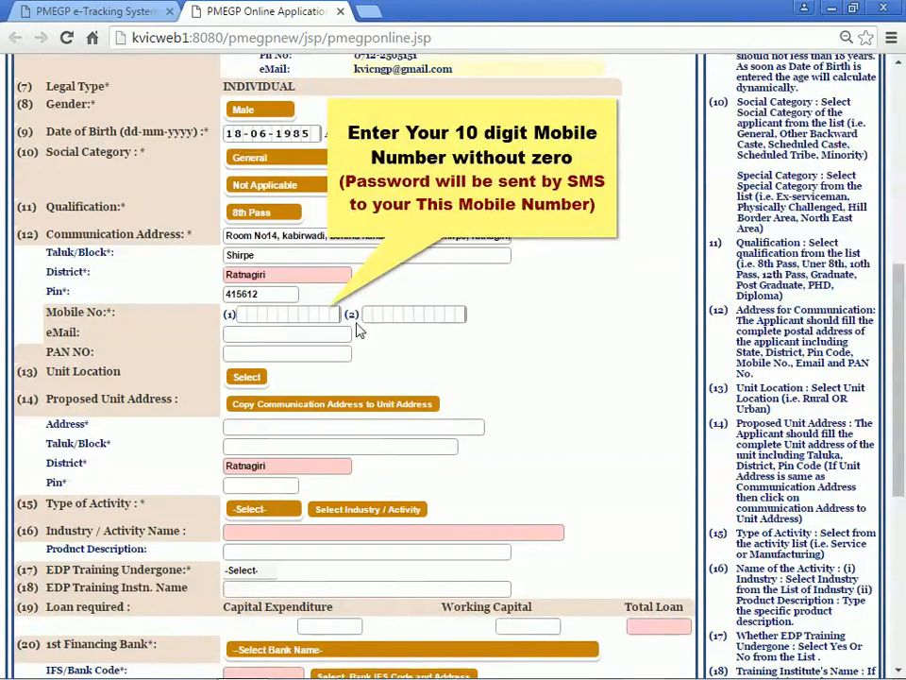
Enter the applicant's main mobile number in box (1) and alternative number in box (2).
{"action": "left_click", "coordinate": [242, 317]}
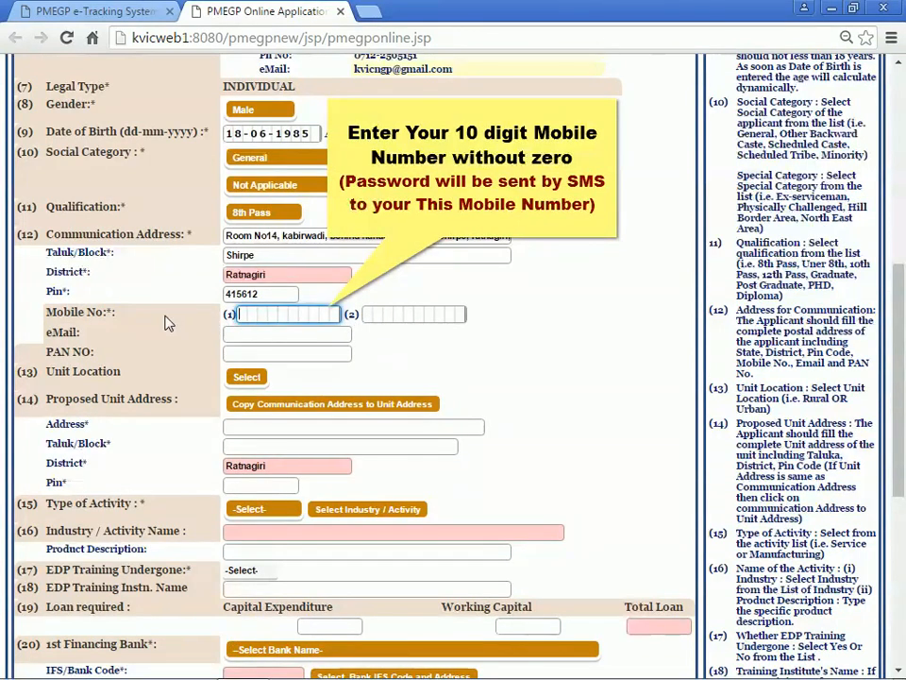
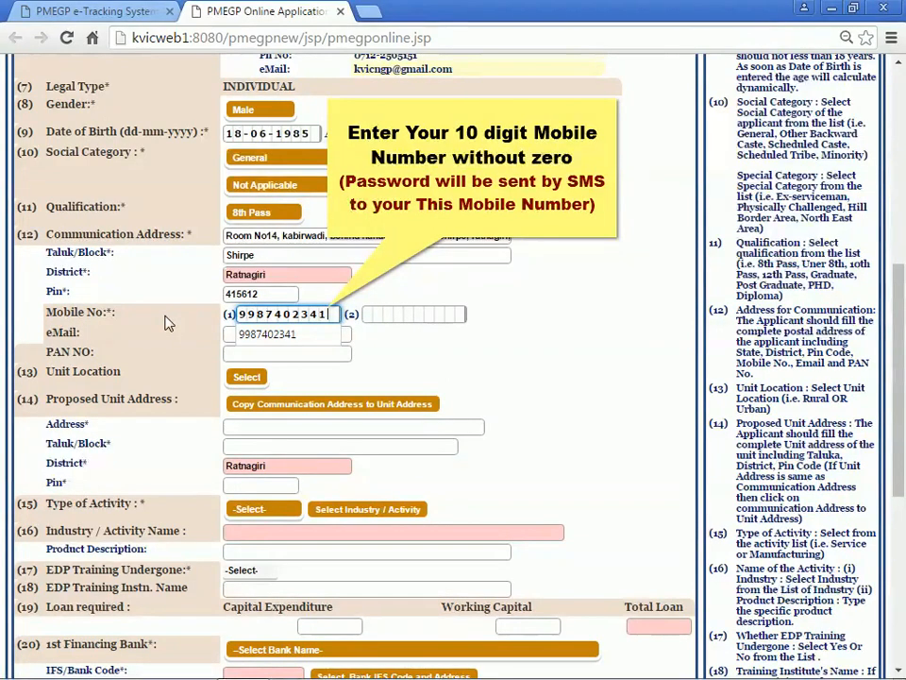
{"action": "left_click", "coordinate": [163, 316]}
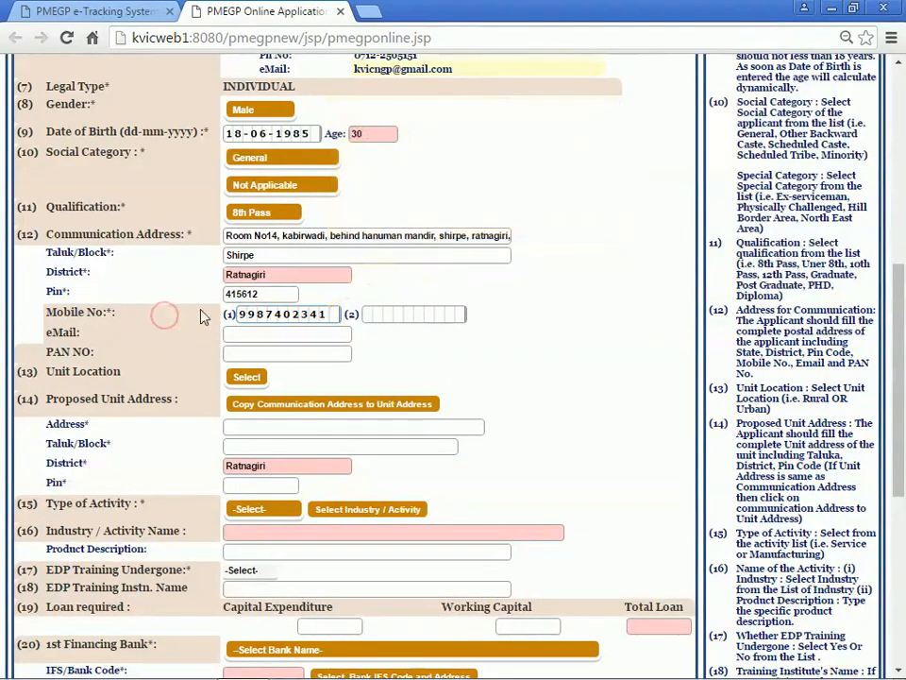
{"action": "left_click", "coordinate": [374, 318]}
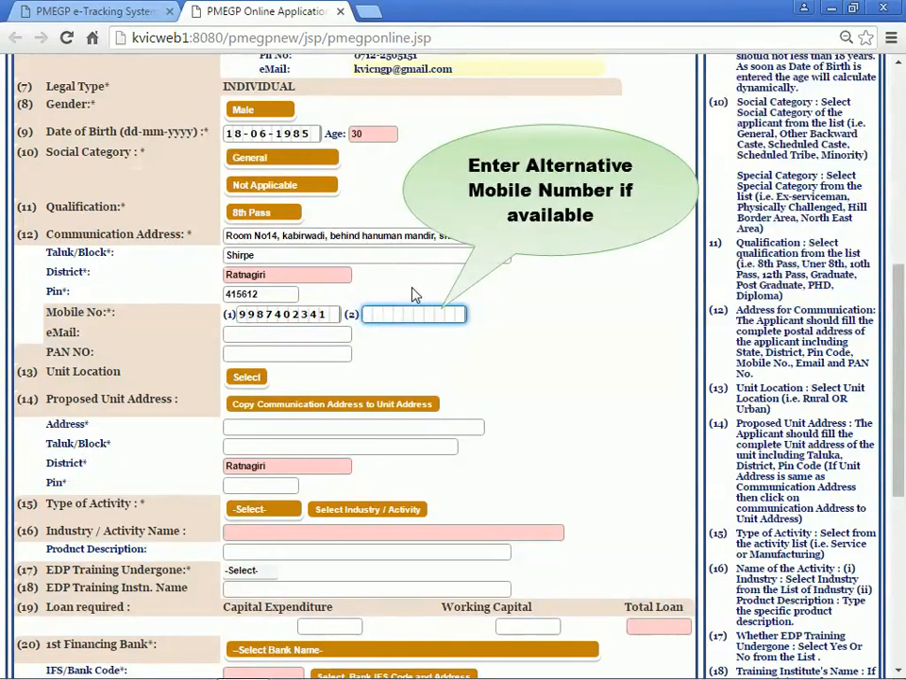
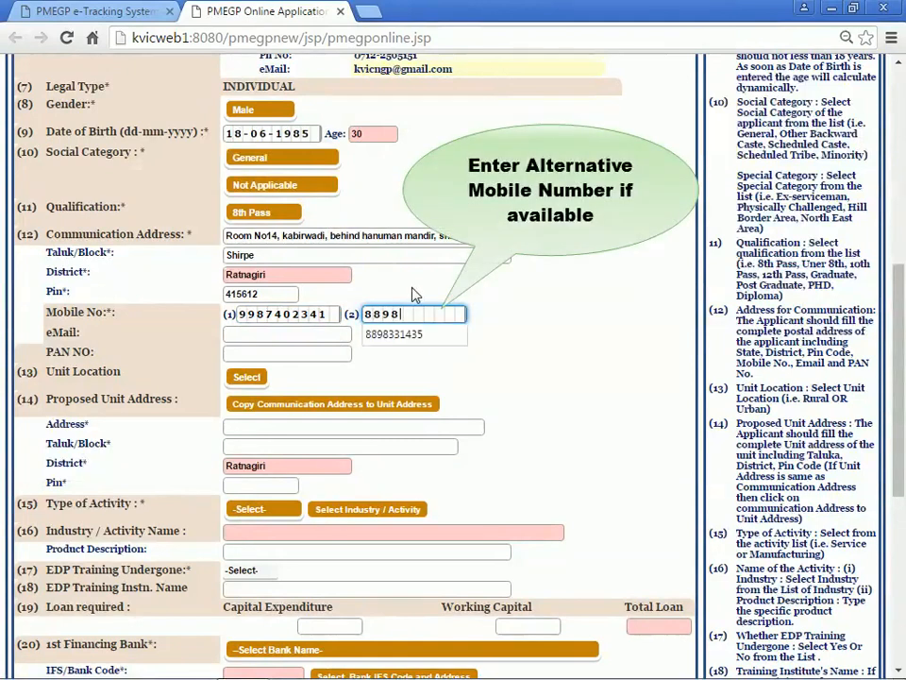
{"action": "left_click", "coordinate": [413, 291]}
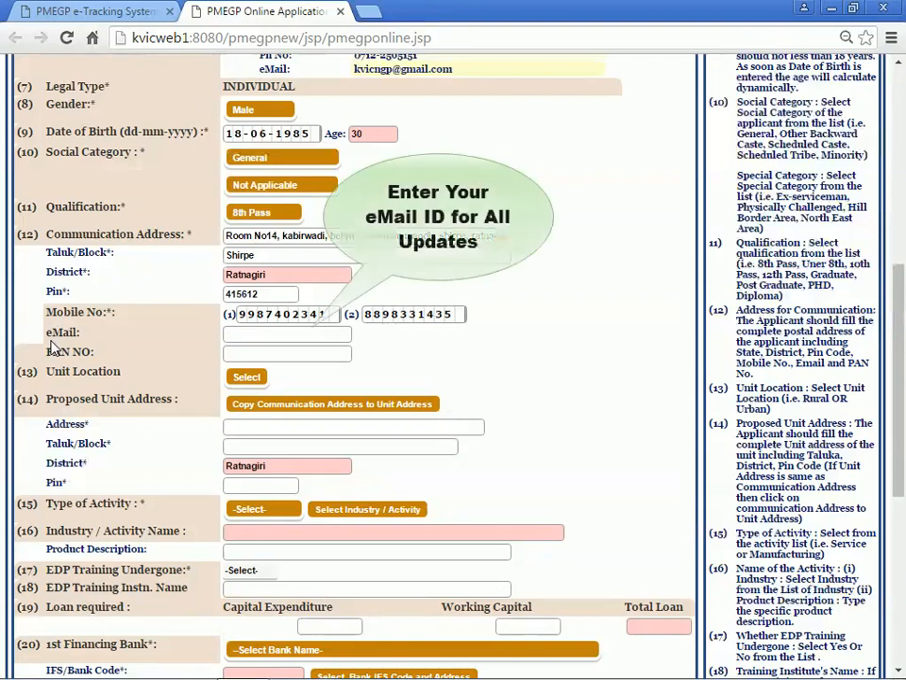
Type the applicant's e-mail address in eMail and their 10-character PAN in PAN NO.
{"action": "left_click", "coordinate": [236, 333]}
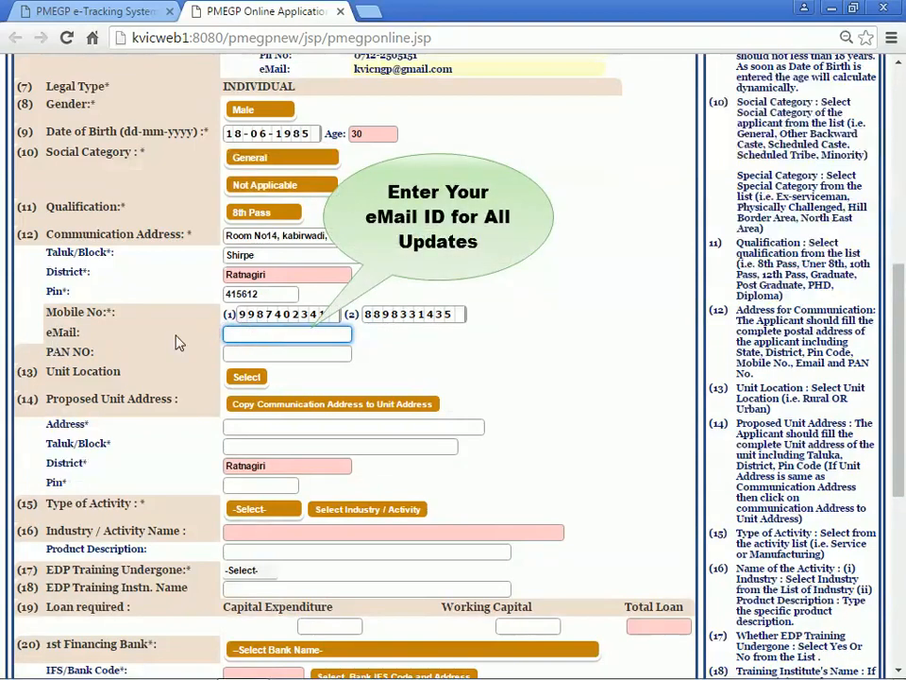
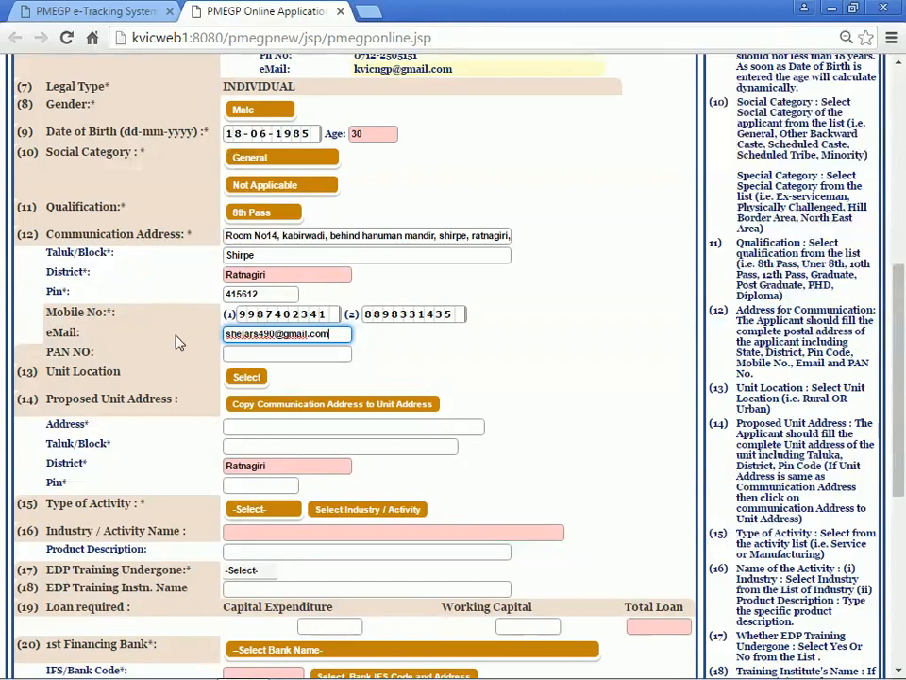
{"action": "left_click", "coordinate": [176, 337]}
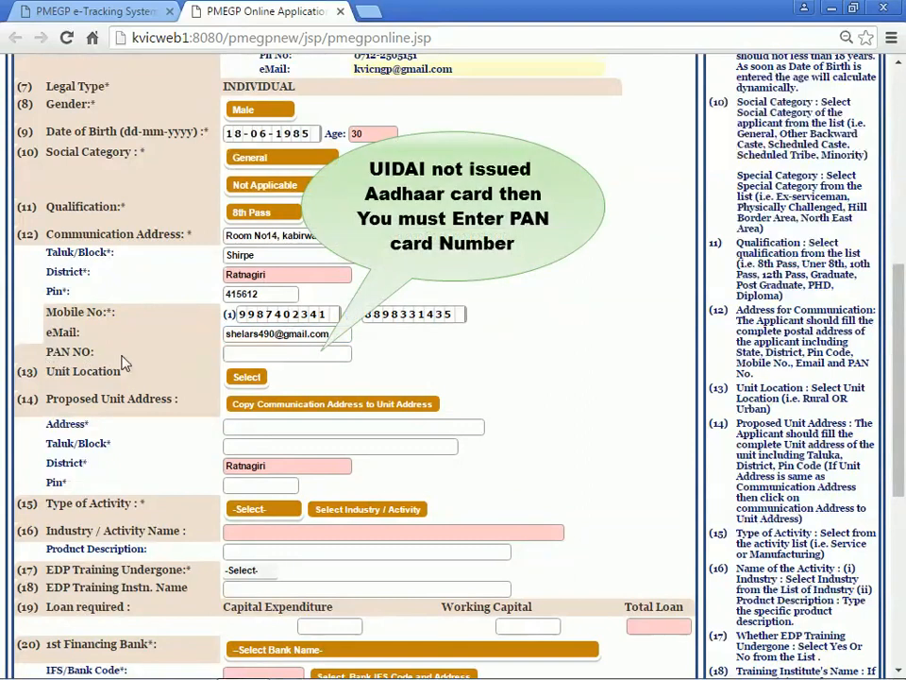
{"action": "left_click", "coordinate": [229, 357]}
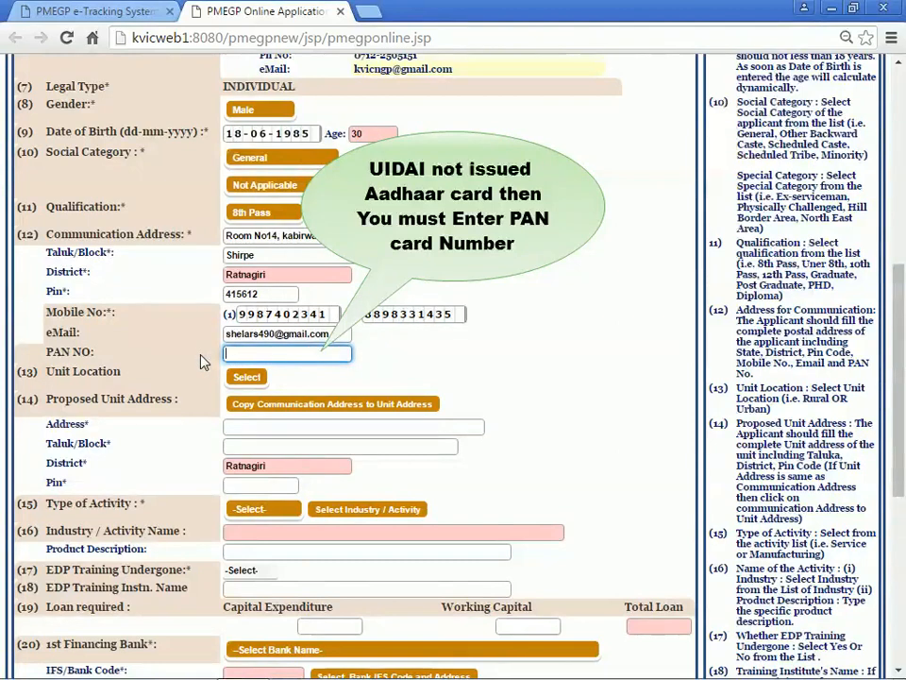
{"action": "type", "text": "BCDEF1234G"}
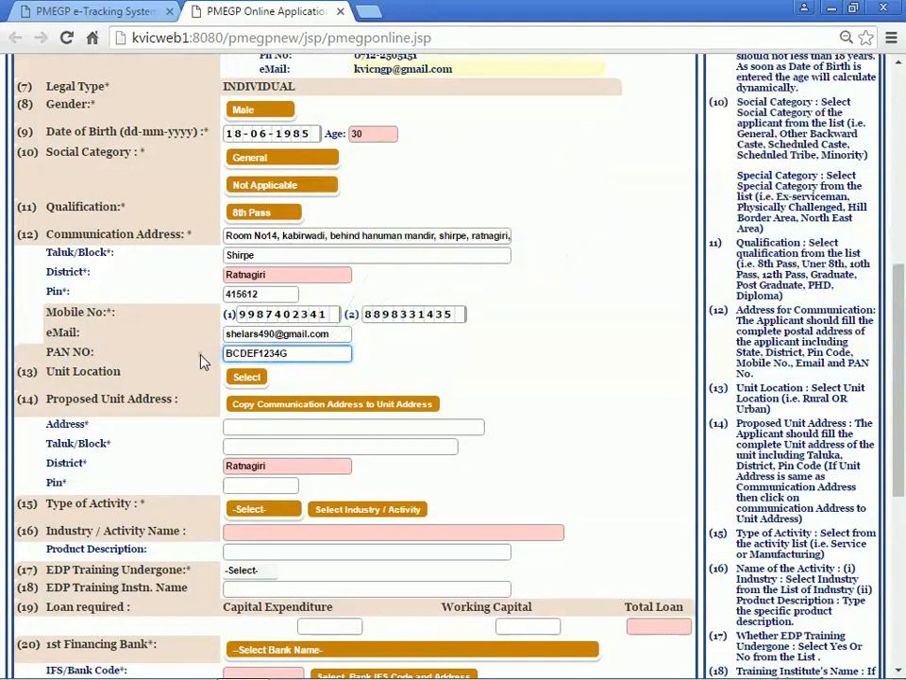
{"action": "left_click", "coordinate": [201, 359]}
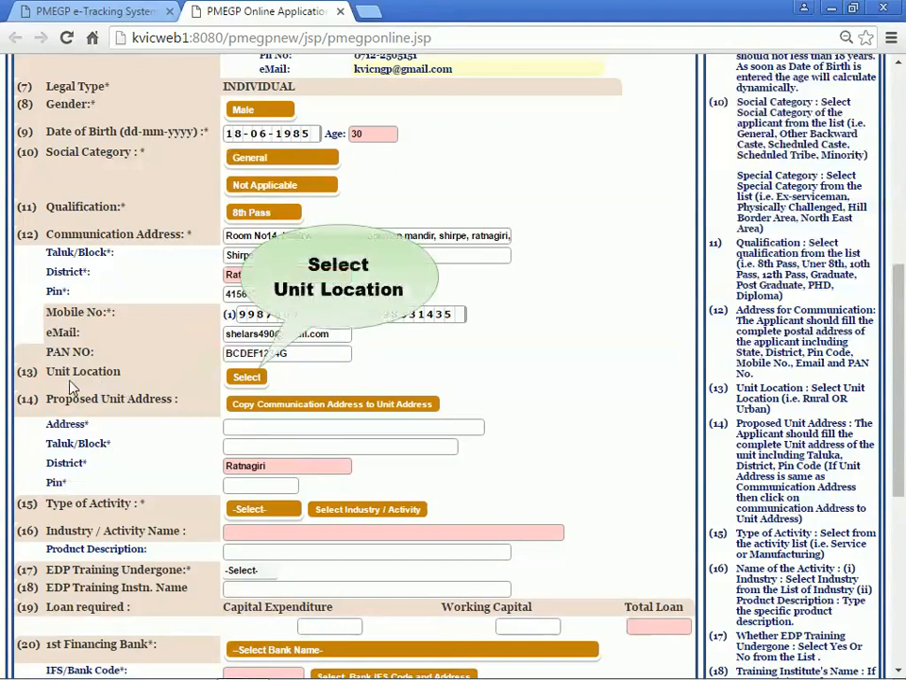
Choose Rural as the unit location and copy the communication address into the unit address.
{"action": "left_click", "coordinate": [229, 378]}
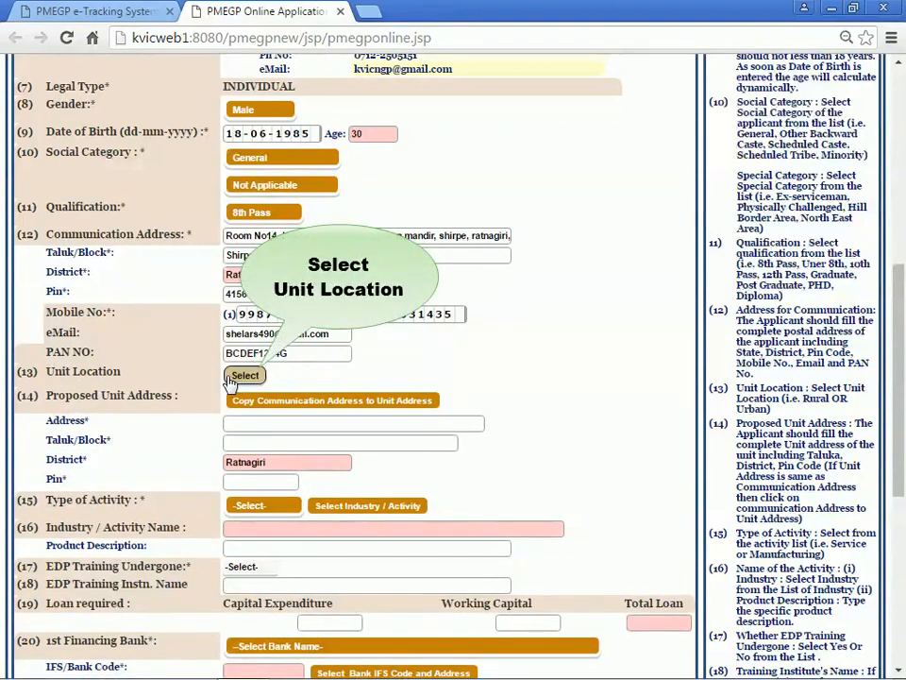
{"action": "left_click", "coordinate": [236, 379]}
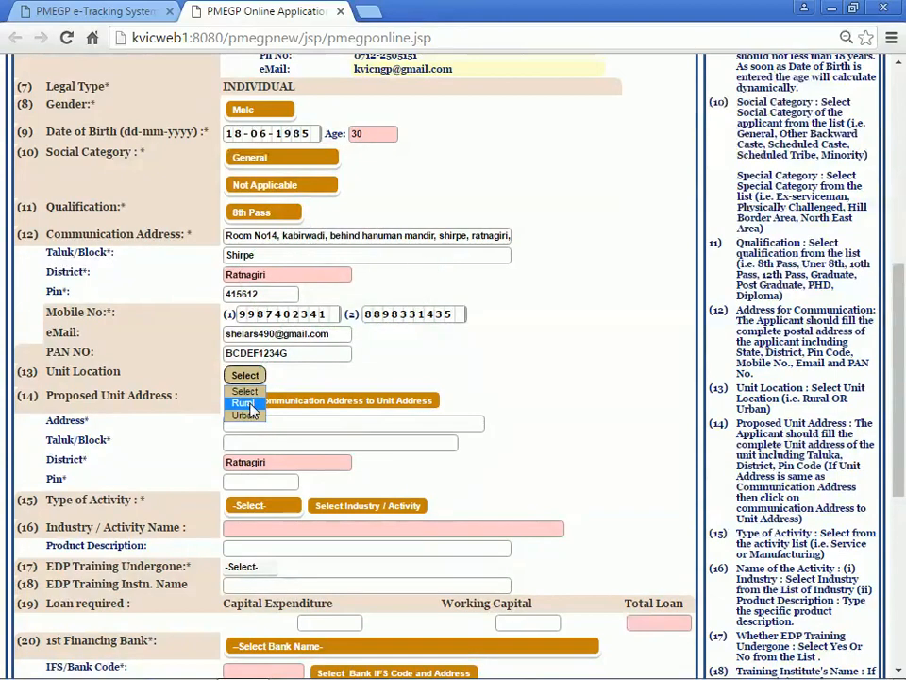
{"action": "left_click", "coordinate": [244, 403]}
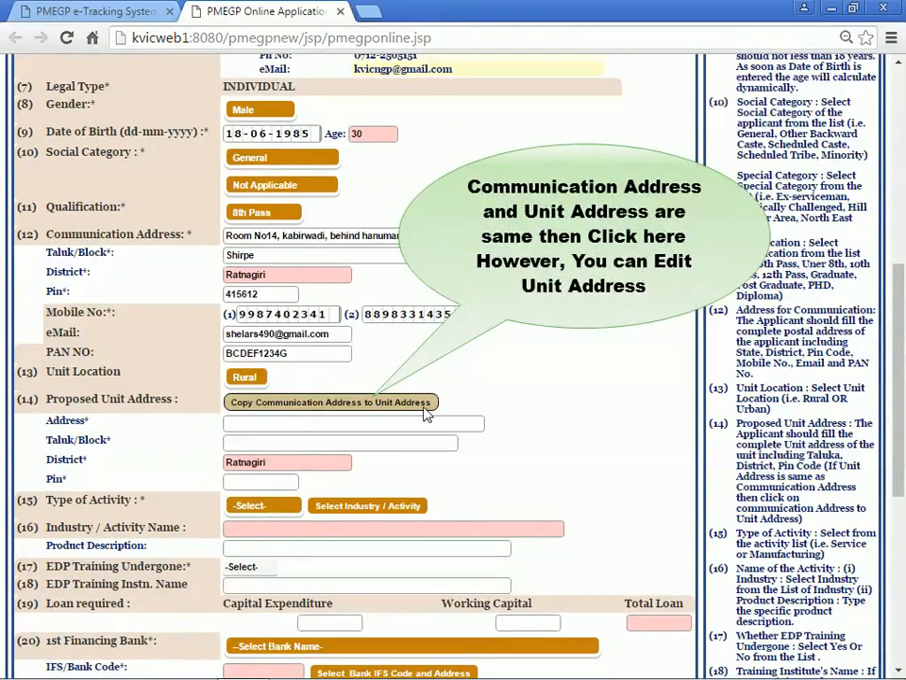
{"action": "left_click", "coordinate": [245, 406]}
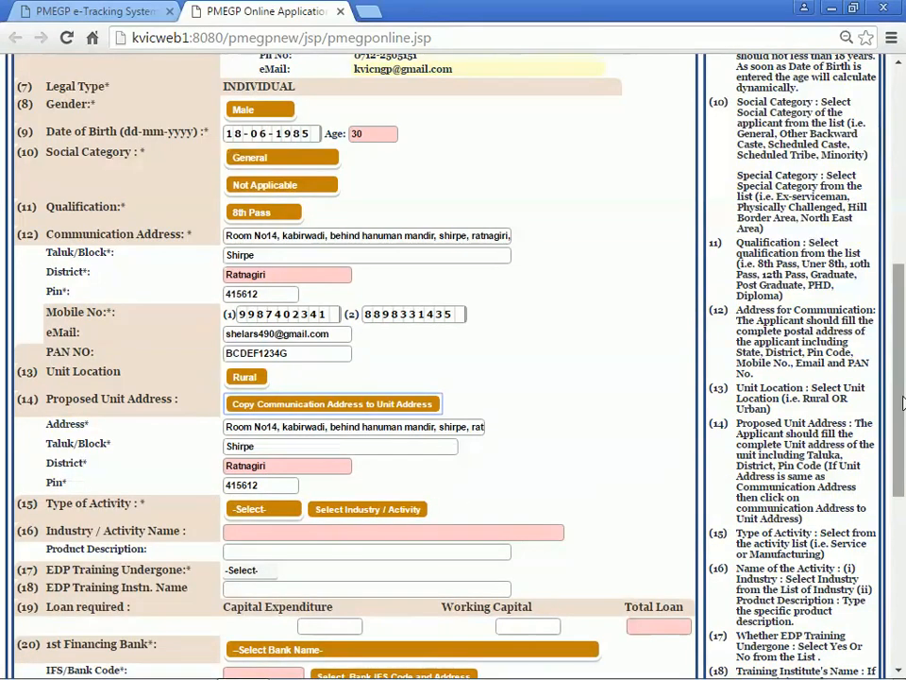
Select Manufacturing in the Type of Activity dropdown.
{"action": "left_click_drag", "start_coordinate": [901, 403], "coordinate": [902, 482]}
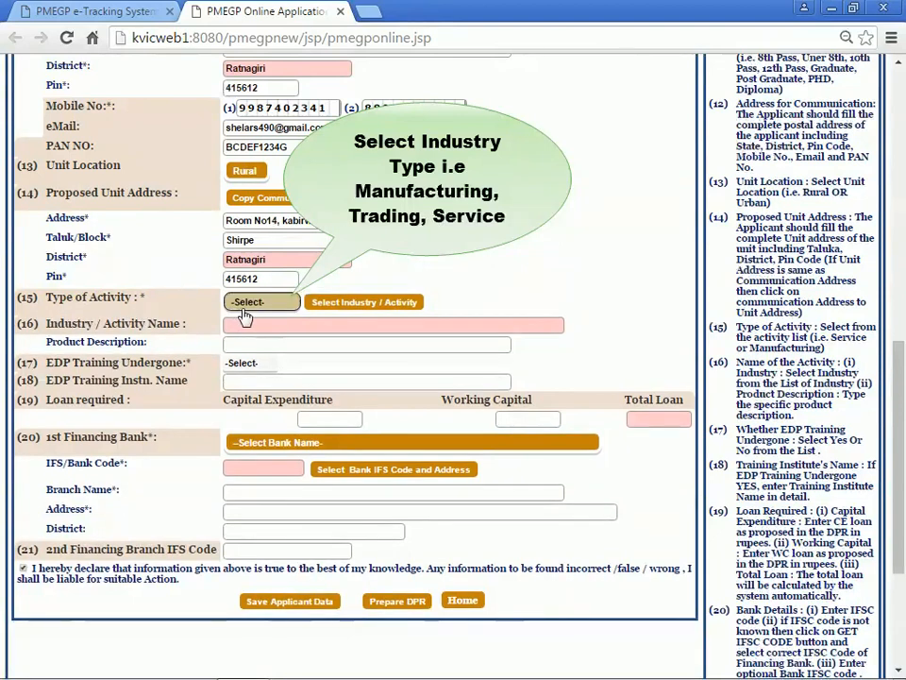
{"action": "left_click", "coordinate": [246, 304]}
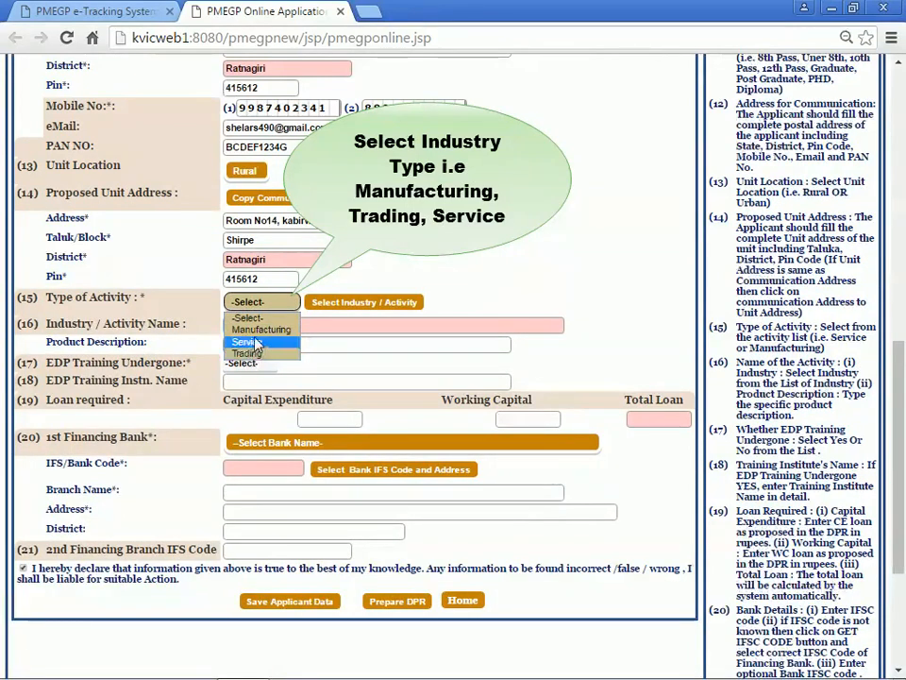
{"action": "left_click", "coordinate": [257, 332]}
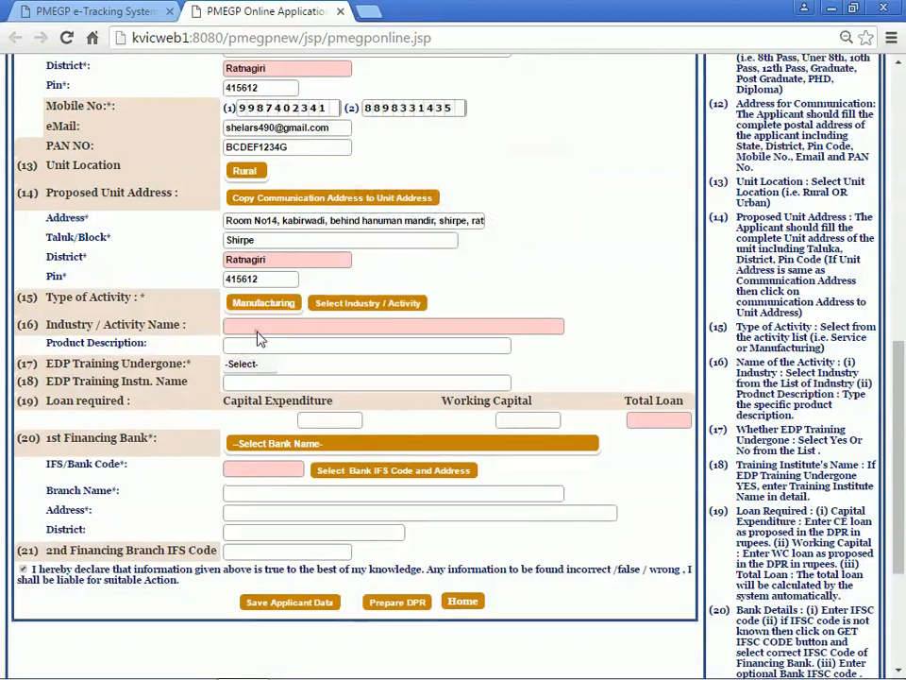
Search 'handmade paper' and pick Handmade Paper/Thermocol as the industry/activity.
{"action": "left_click", "coordinate": [342, 311]}
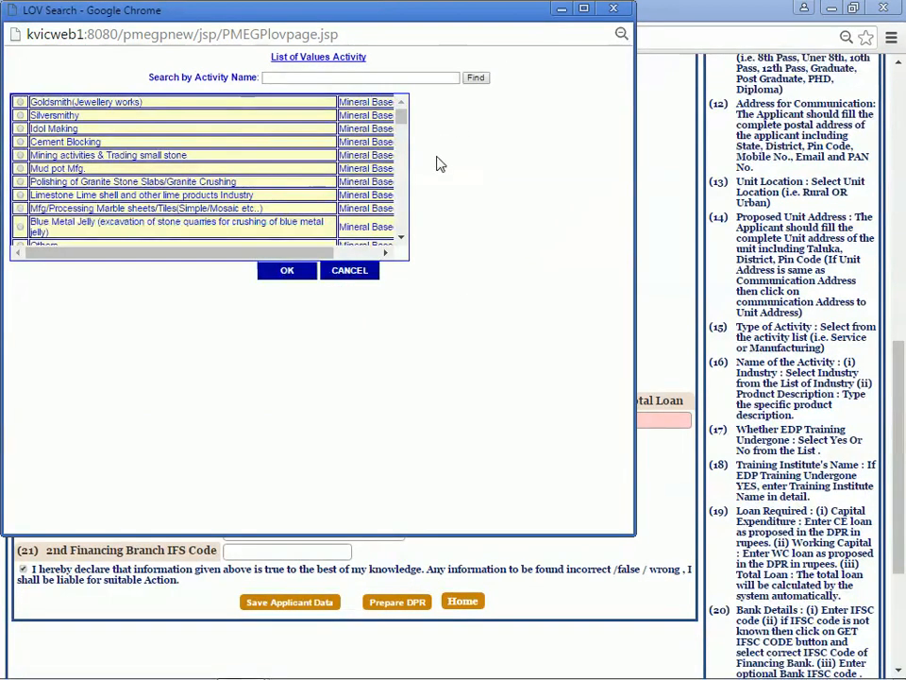
{"action": "mouse_move", "coordinate": [402, 117]}
{"action": "left_mouse_down"}
{"action": "mouse_move", "coordinate": [411, 234]}
{"action": "mouse_move", "coordinate": [400, 116]}
{"action": "left_mouse_up"}
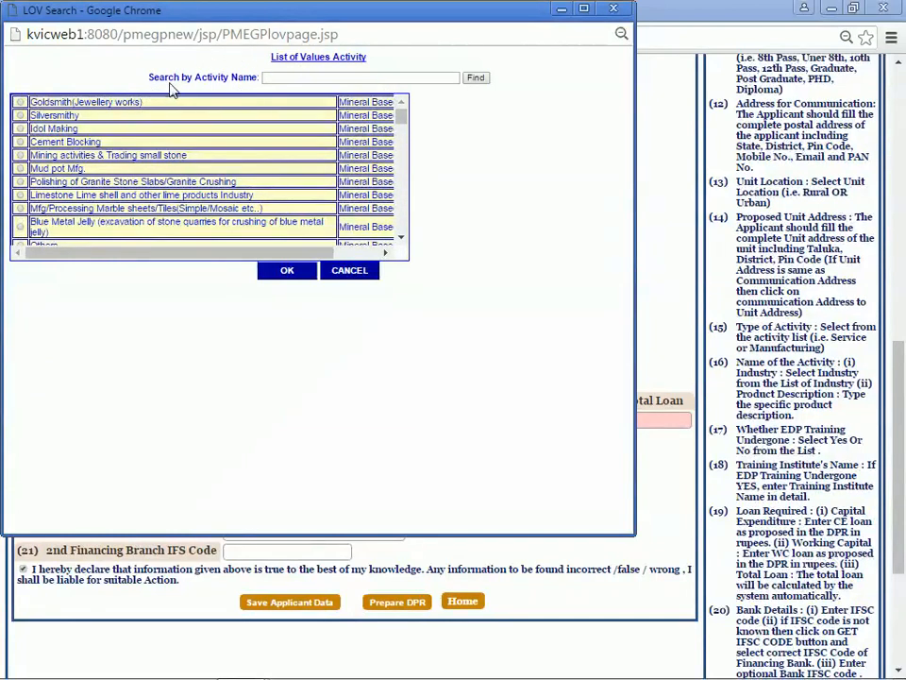
{"action": "left_click", "coordinate": [277, 82]}
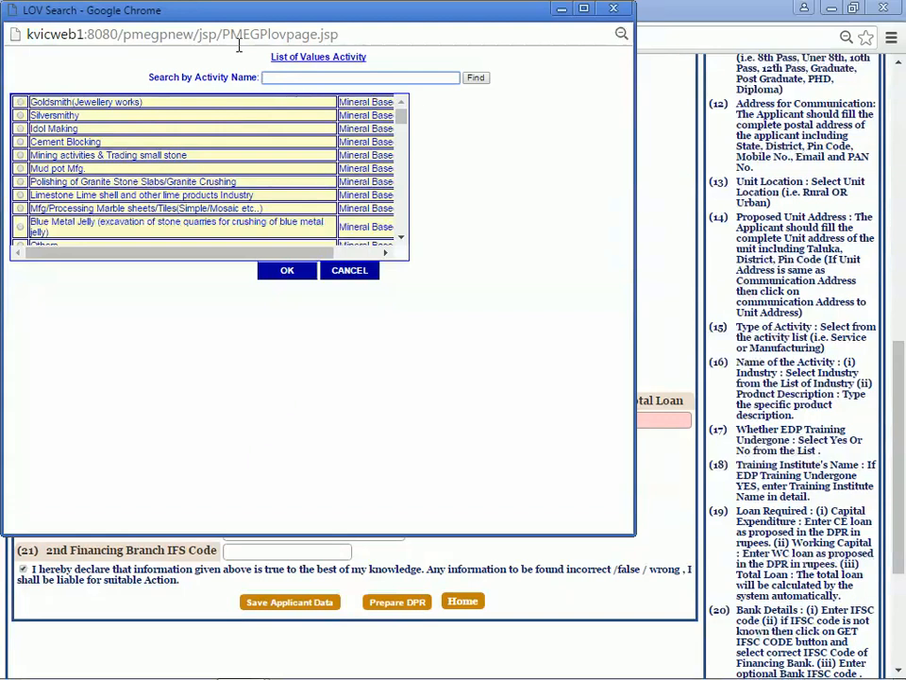
{"action": "type", "text": "ha"}
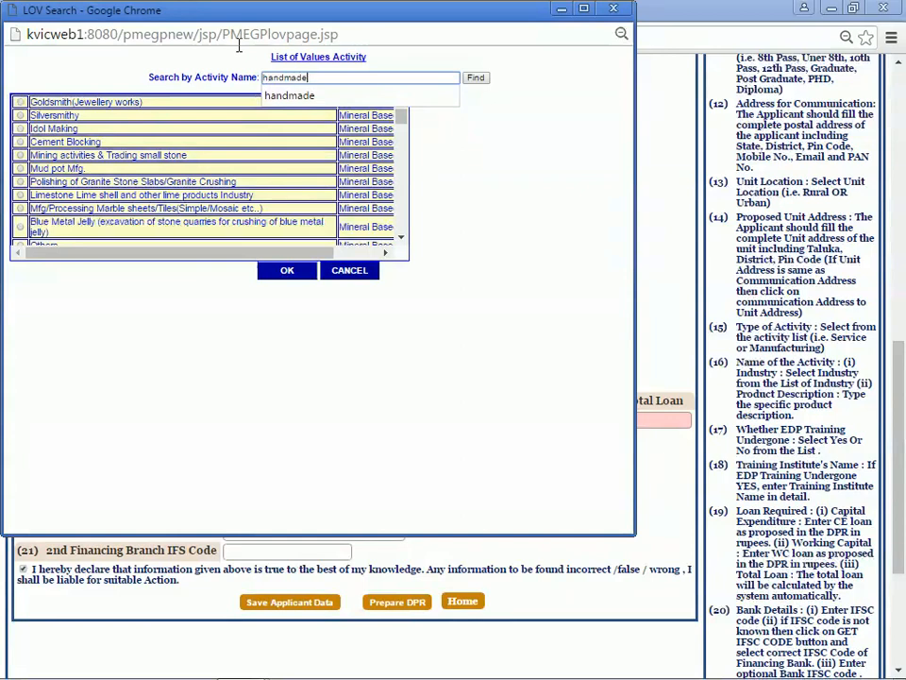
{"action": "type", "text": "ndmade "}
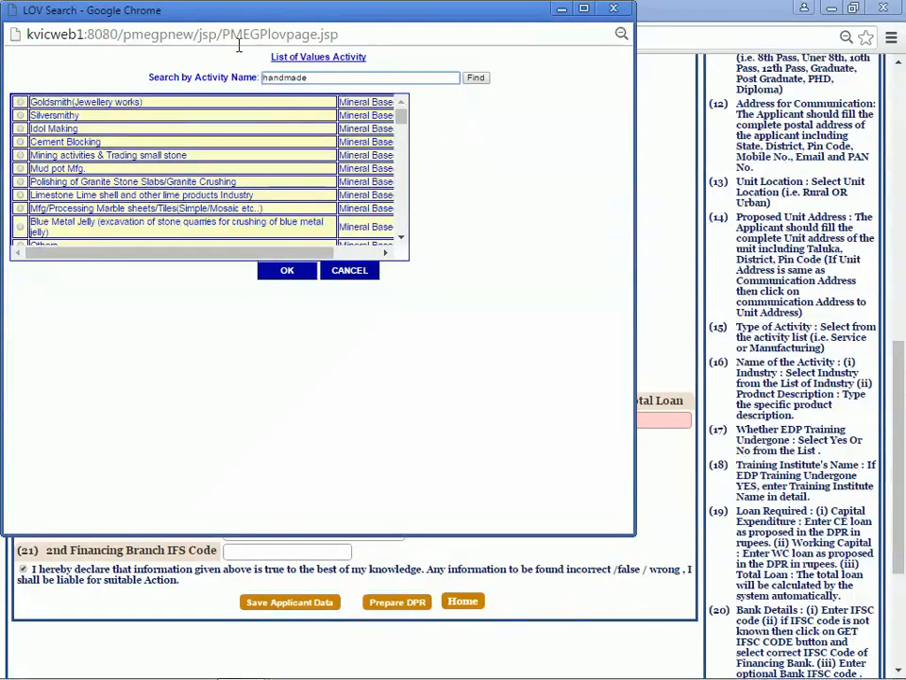
{"action": "type", "text": "paper"}
{"action": "left_click", "coordinate": [477, 83]}
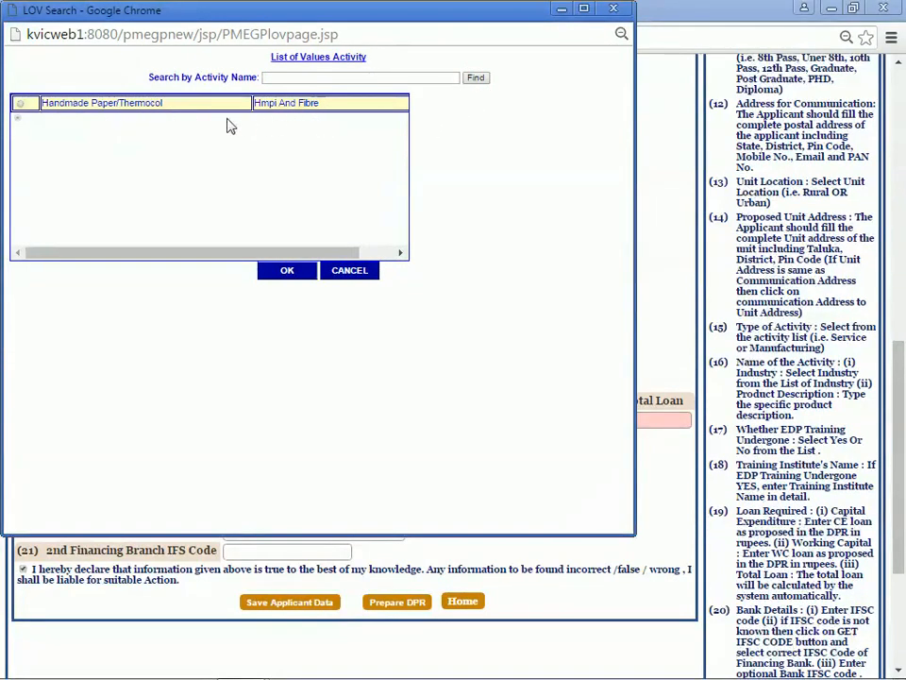
{"action": "left_click", "coordinate": [20, 103]}
{"action": "left_click", "coordinate": [285, 271]}
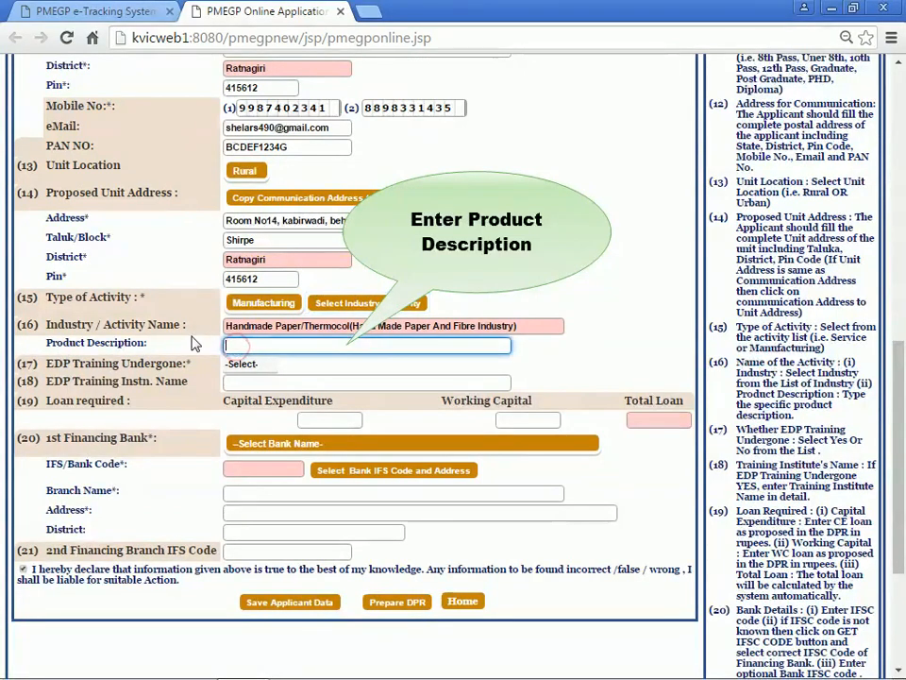
Enter 'handmade paper product' as the product description.
{"action": "type", "text": "hand"}
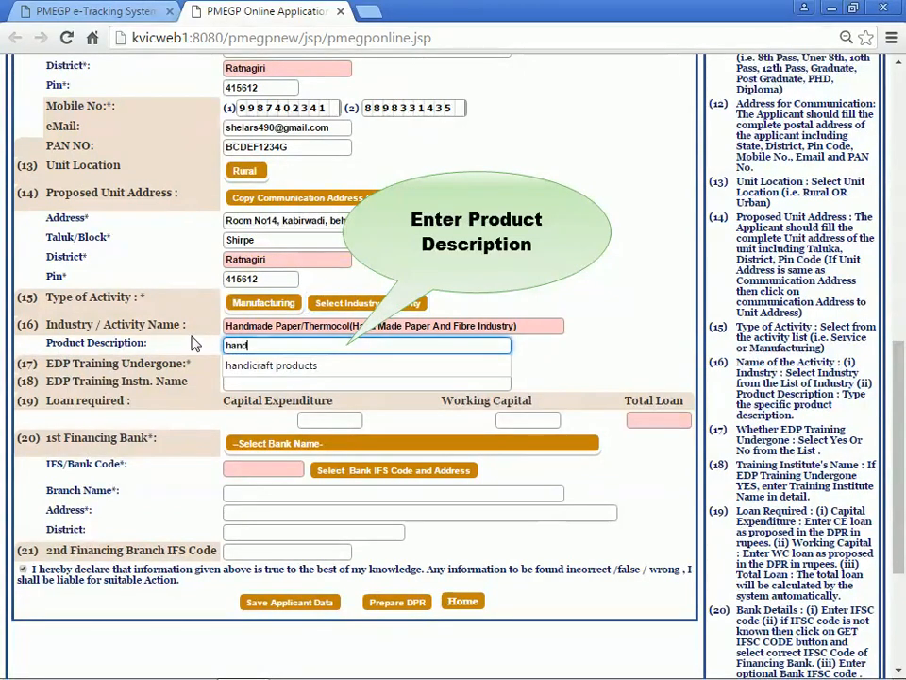
{"action": "type", "text": "made"}
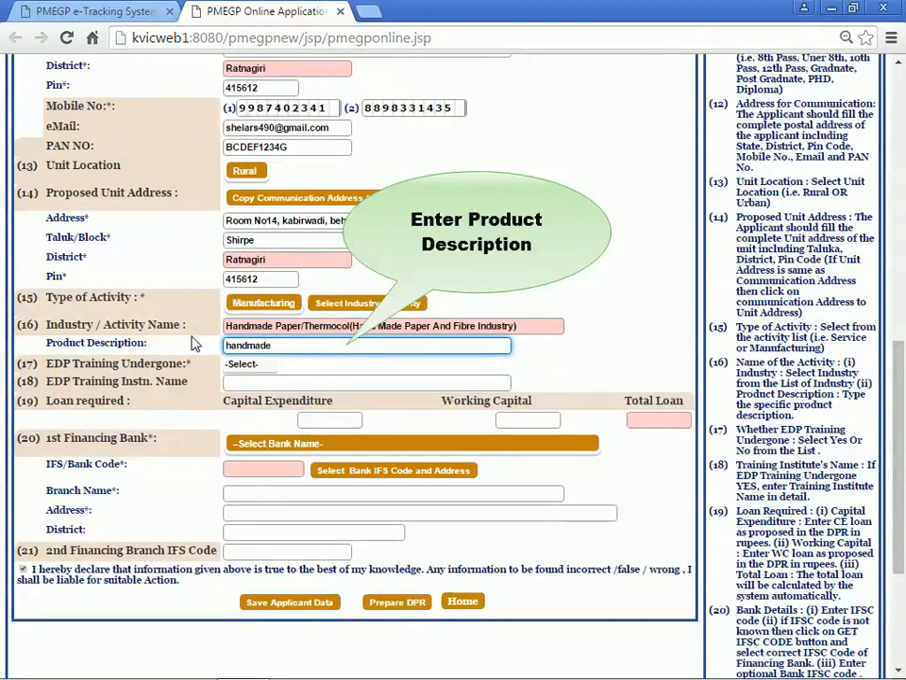
{"action": "type", "text": " pape"}
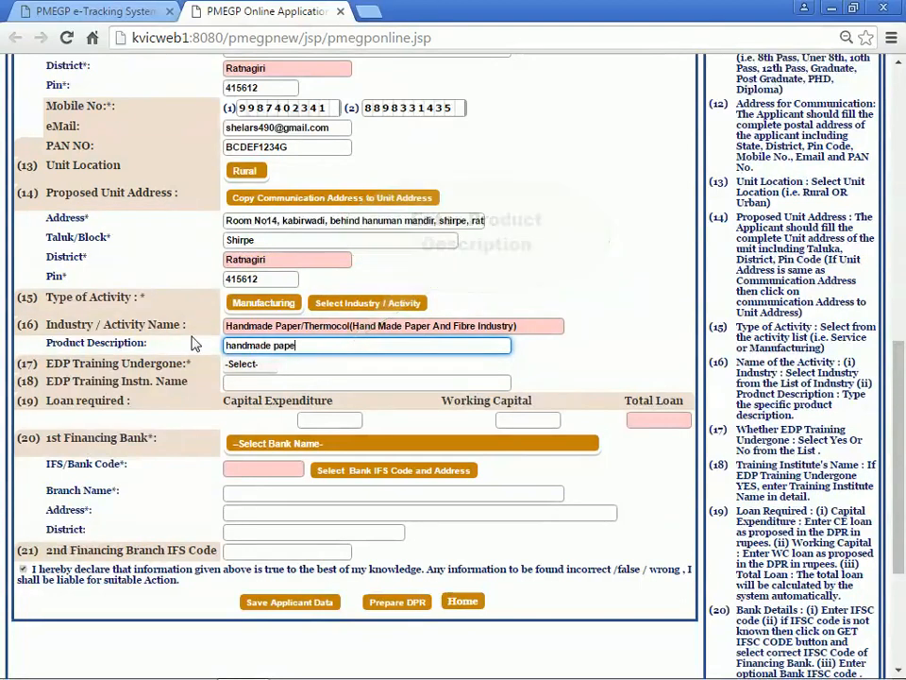
{"action": "type", "text": "r product"}
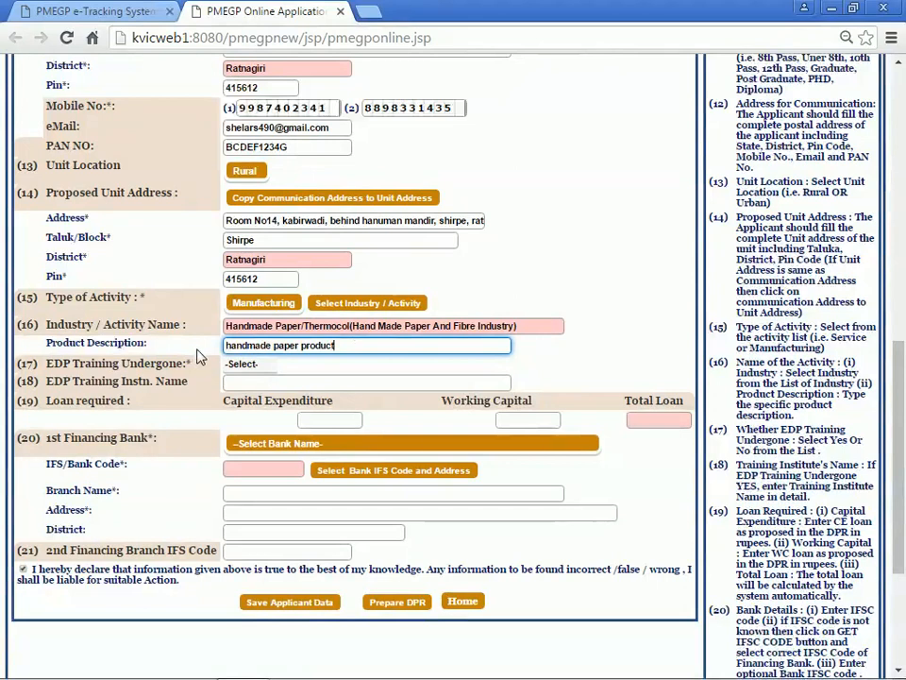
{"action": "left_click", "coordinate": [199, 356]}
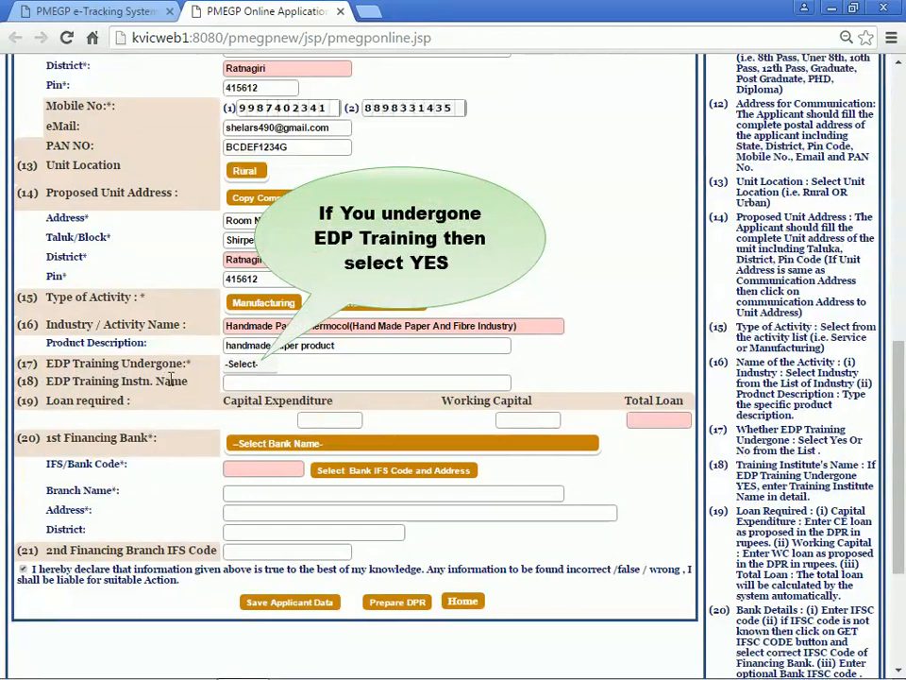
Mark EDP training as Yes, with 'Suyog Institution' as the training institute.
{"action": "left_click", "coordinate": [236, 368]}
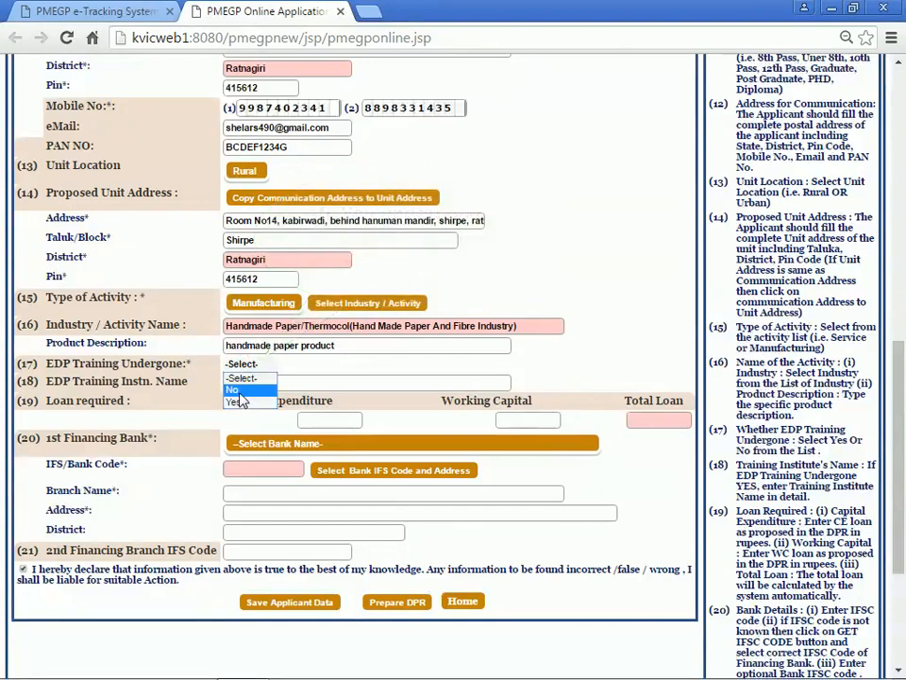
{"action": "left_click", "coordinate": [242, 403]}
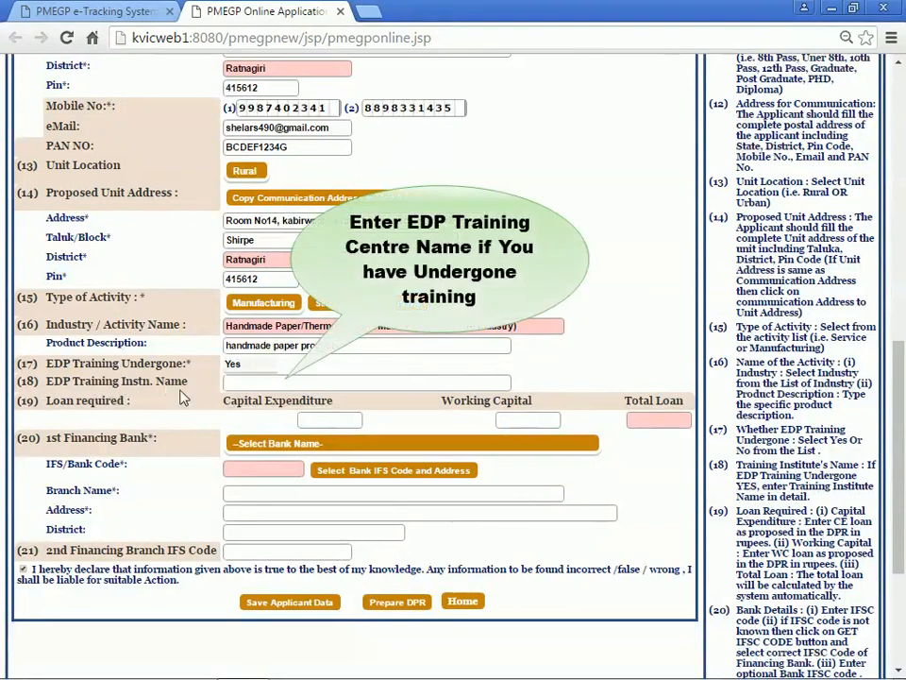
{"action": "left_click", "coordinate": [232, 383]}
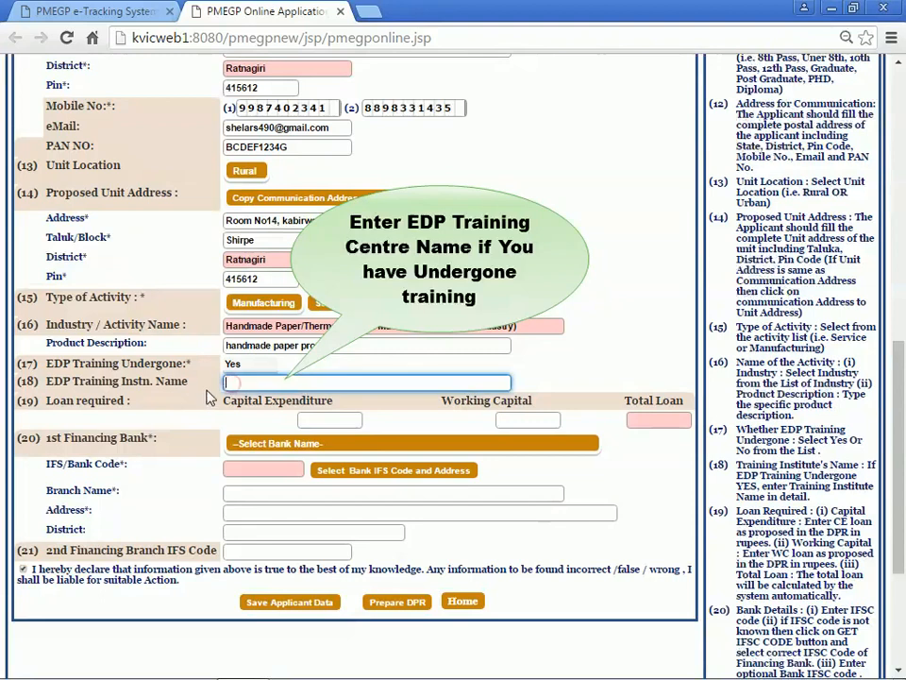
{"action": "type", "text": "Suyog In"}
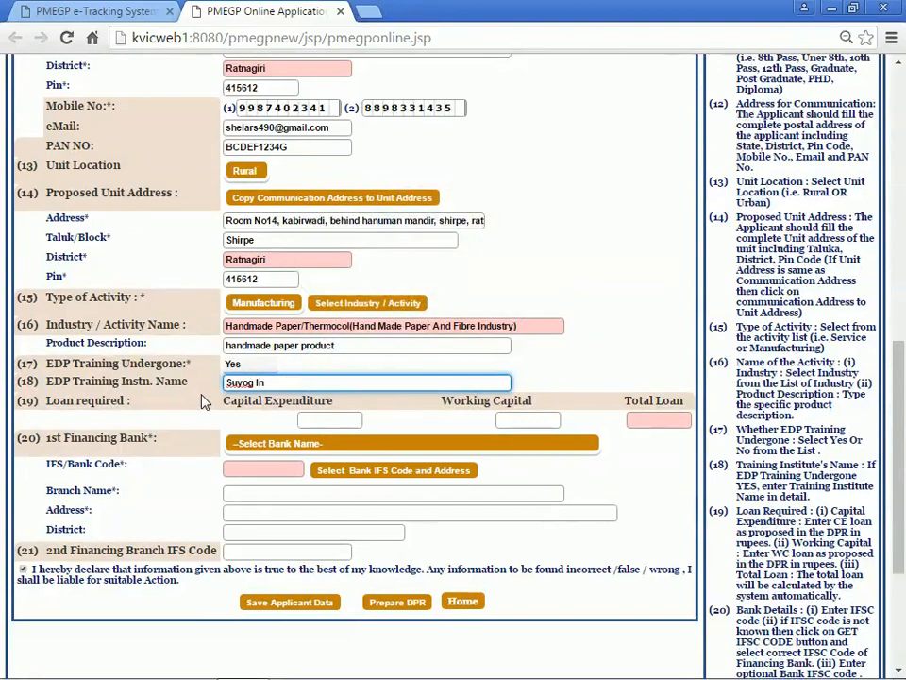
{"action": "type", "text": "stitution"}
{"action": "left_click", "coordinate": [202, 402]}
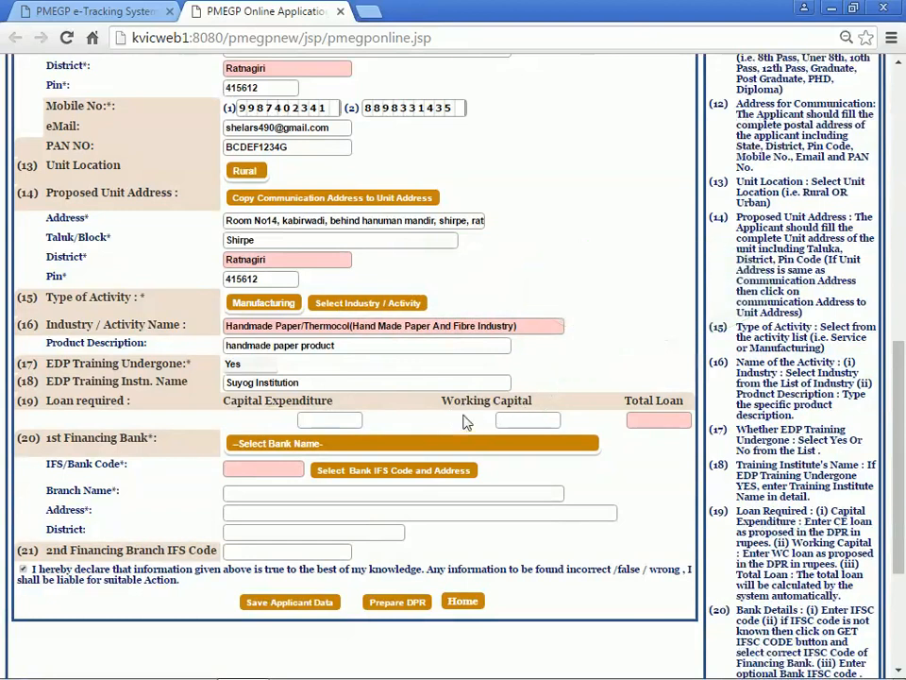
Enter capital expenditure 580000 and working capital 120000, giving a total loan of 700000.
{"action": "left_click", "coordinate": [317, 420]}
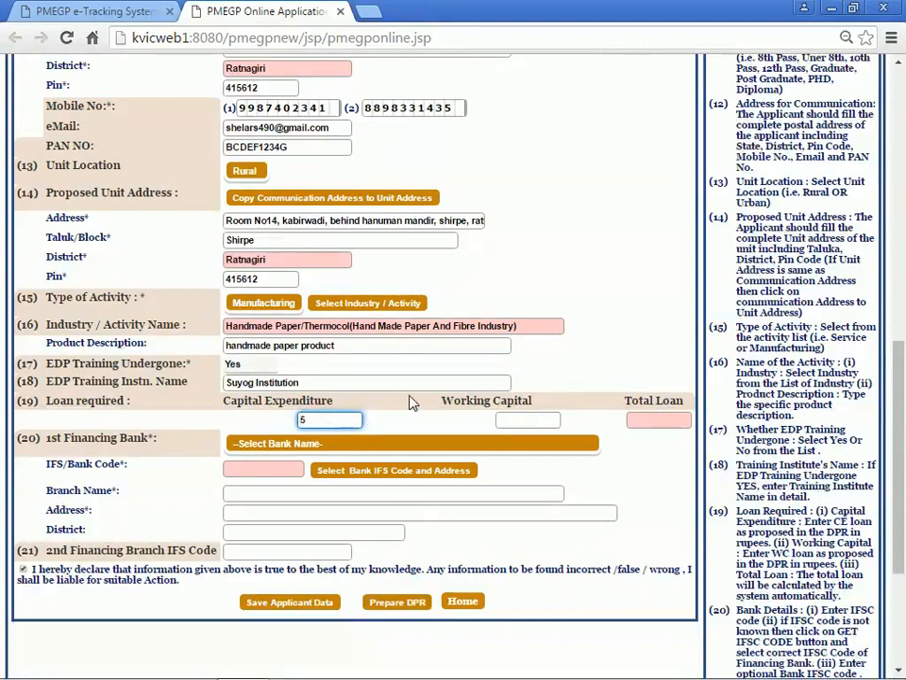
{"action": "type", "text": "580000"}
{"action": "left_click", "coordinate": [415, 417]}
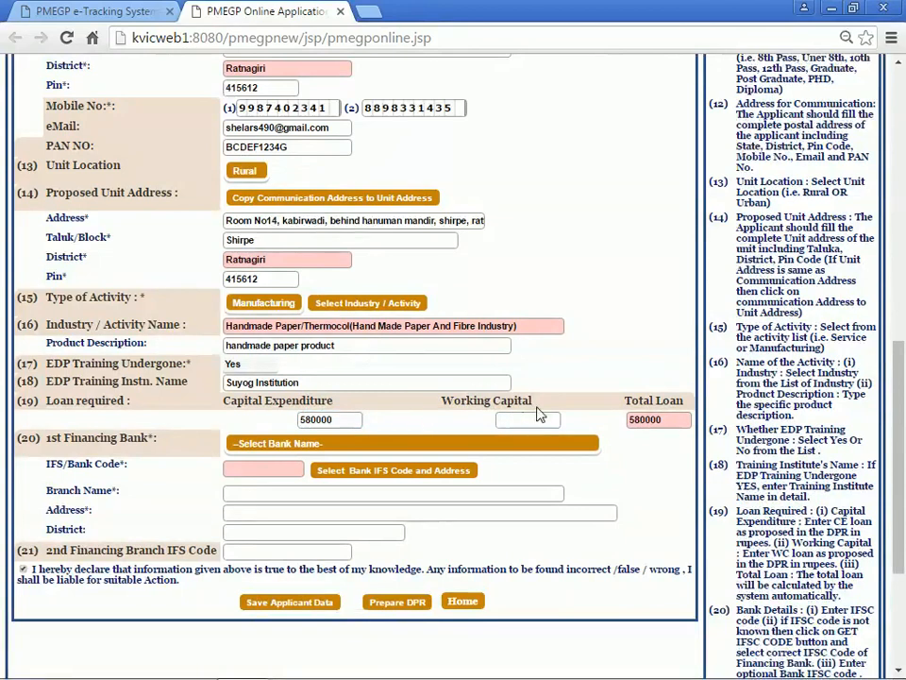
{"action": "left_click", "coordinate": [501, 422]}
{"action": "type", "text": "1"}
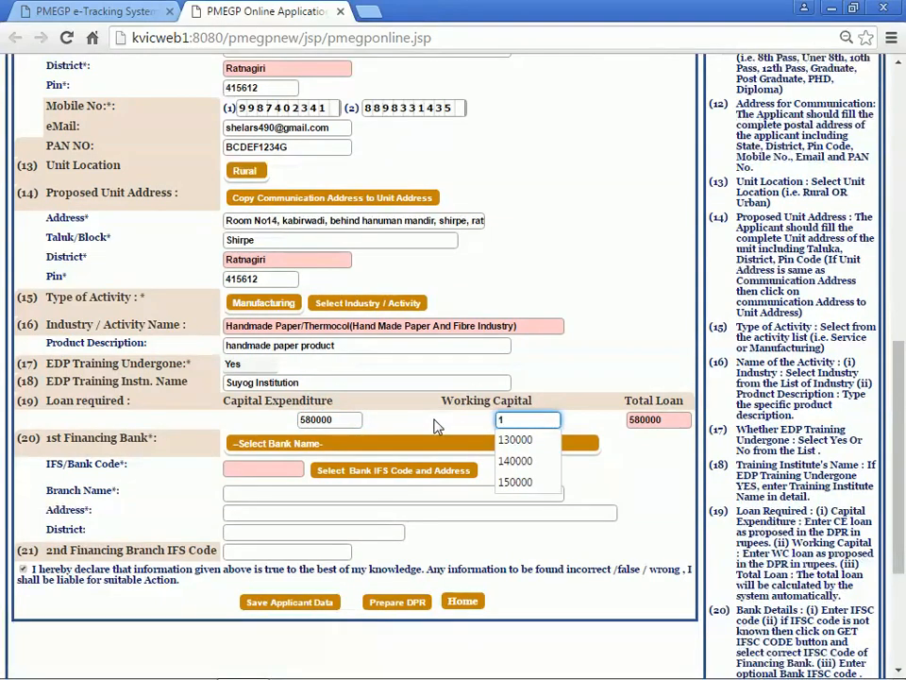
{"action": "type", "text": "20000"}
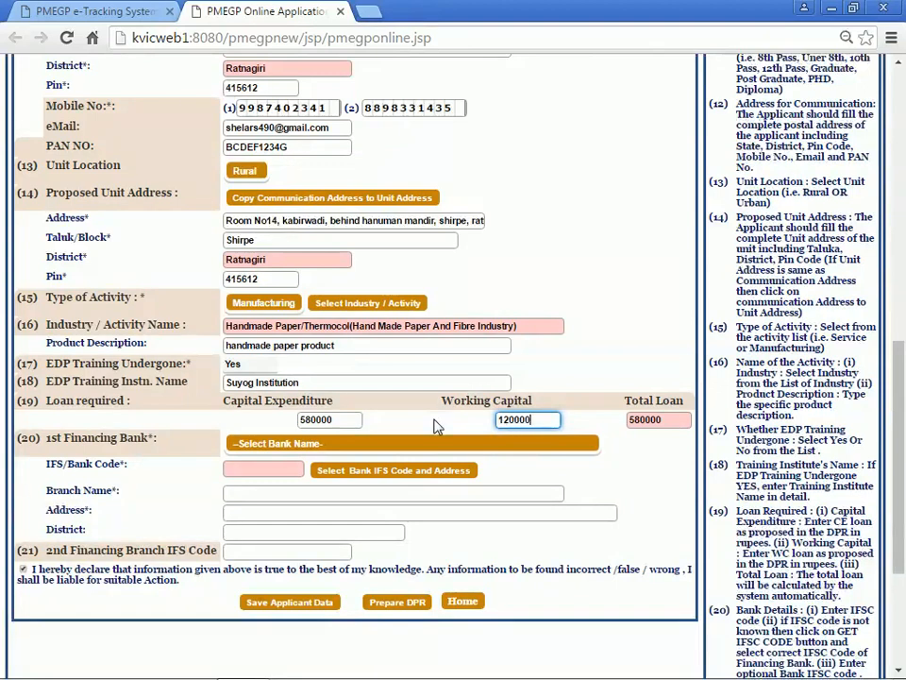
{"action": "left_click", "coordinate": [434, 420]}
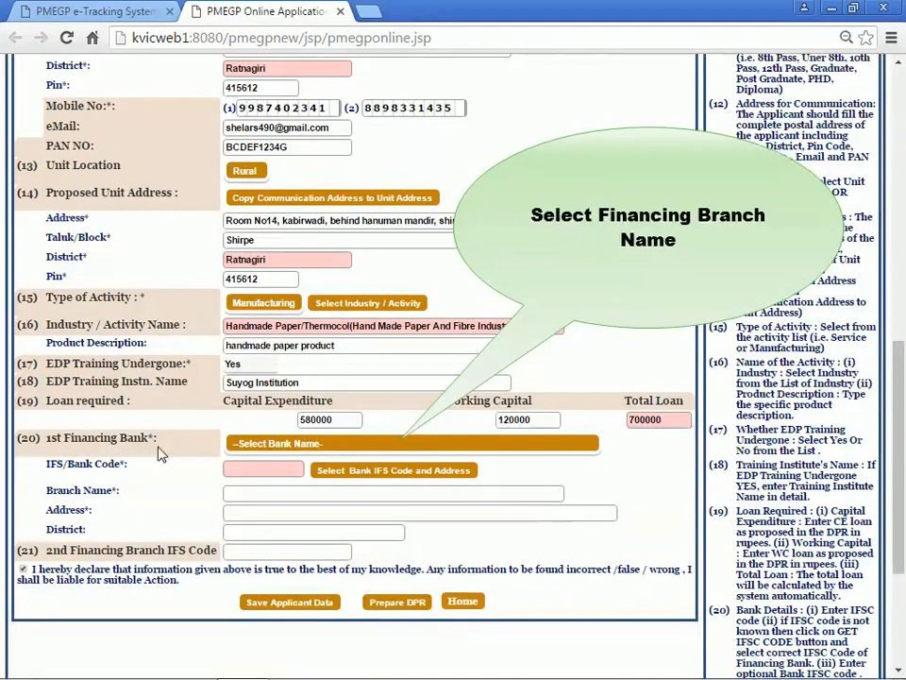
Choose STATE BANK OF INDIA from the bank list as the first financing bank.
{"action": "left_click", "coordinate": [250, 448]}
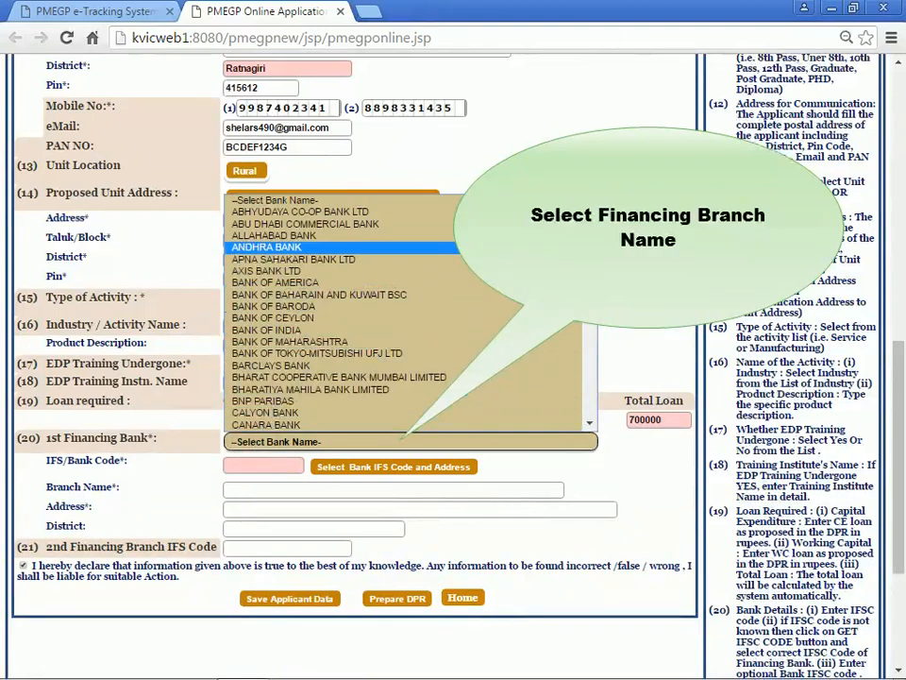
{"action": "left_click_drag", "start_coordinate": [590, 220], "coordinate": [593, 357]}
{"action": "left_click", "coordinate": [400, 353]}
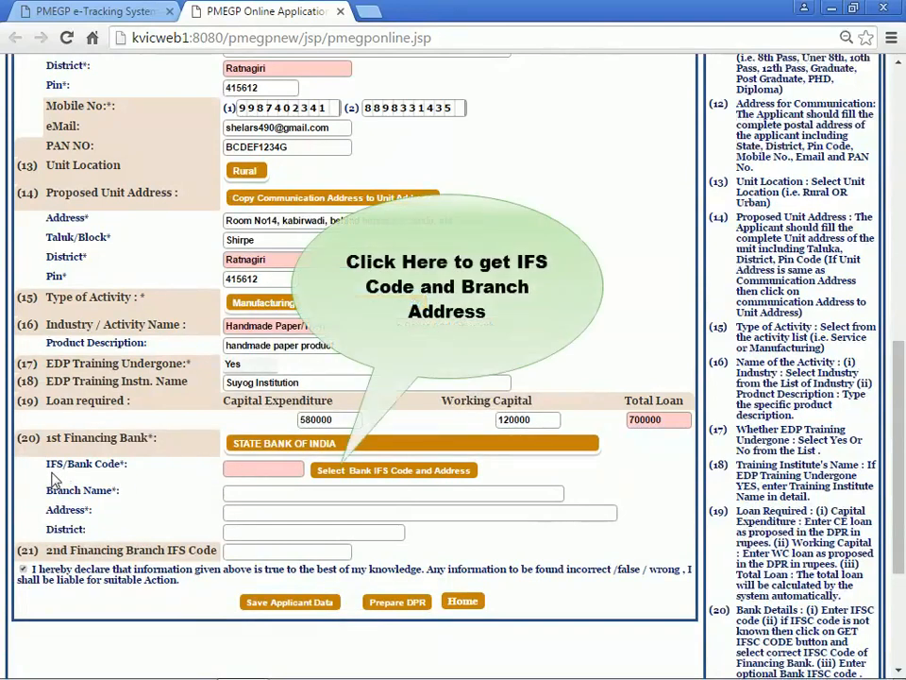
Filter branches to Ratnagiri and select HATHKHAMBA, IFS code SBIN0004747, as the financing branch.
{"action": "left_click", "coordinate": [401, 472]}
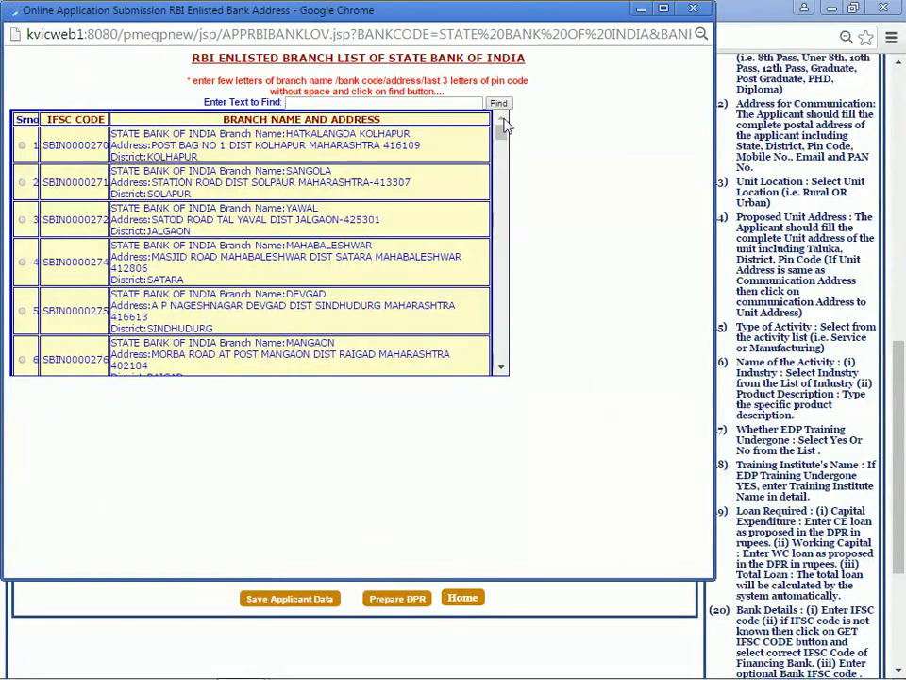
{"action": "mouse_move", "coordinate": [503, 131]}
{"action": "left_mouse_down"}
{"action": "mouse_move", "coordinate": [512, 181]}
{"action": "mouse_move", "coordinate": [512, 162]}
{"action": "mouse_move", "coordinate": [507, 140]}
{"action": "mouse_move", "coordinate": [505, 223]}
{"action": "mouse_move", "coordinate": [487, 121]}
{"action": "left_mouse_up"}
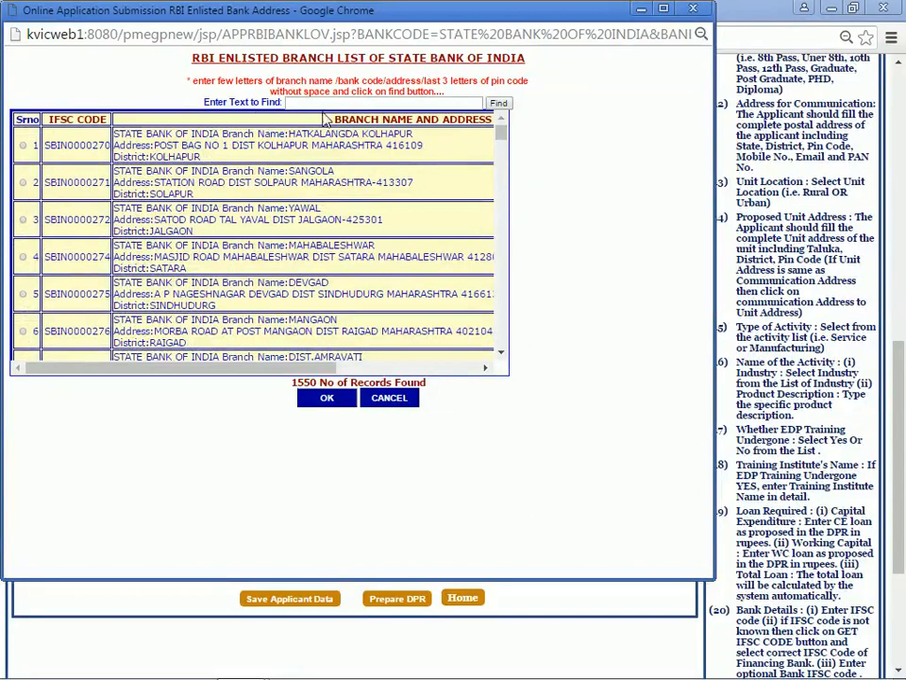
{"action": "left_click", "coordinate": [319, 106]}
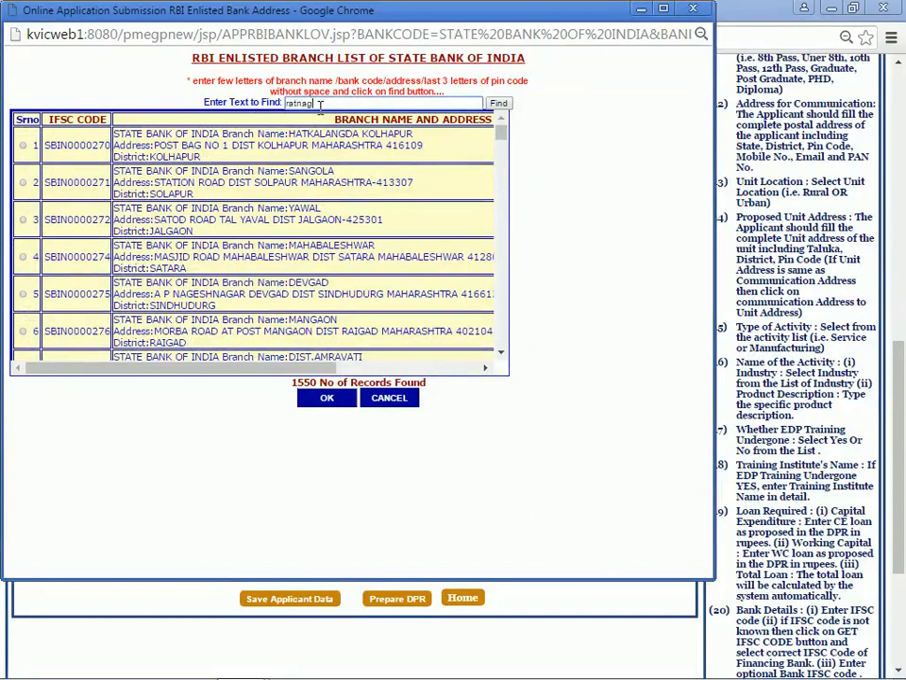
{"action": "left_click", "coordinate": [501, 106]}
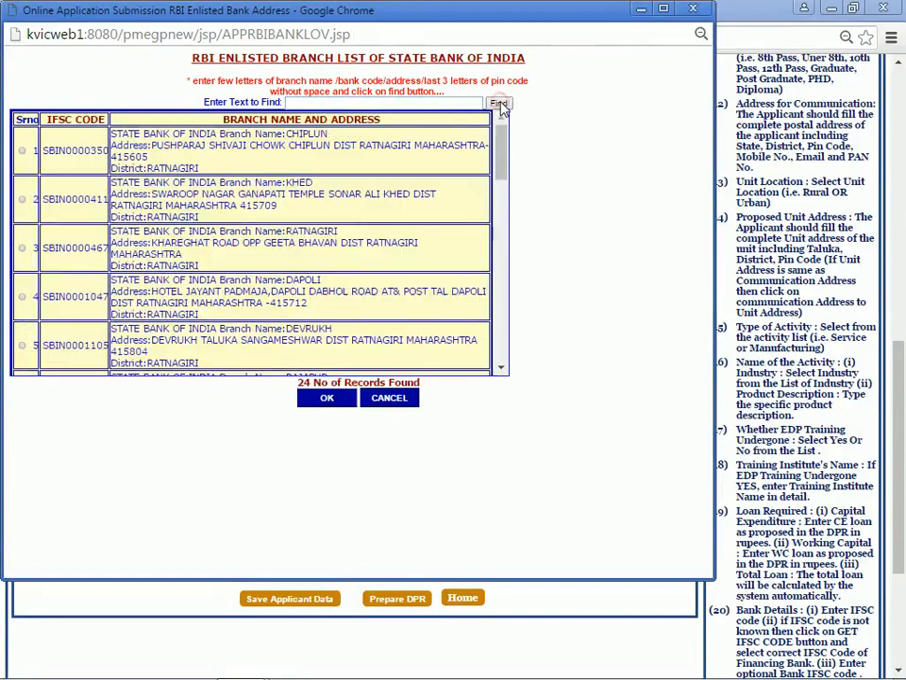
{"action": "left_click_drag", "start_coordinate": [502, 154], "coordinate": [510, 203]}
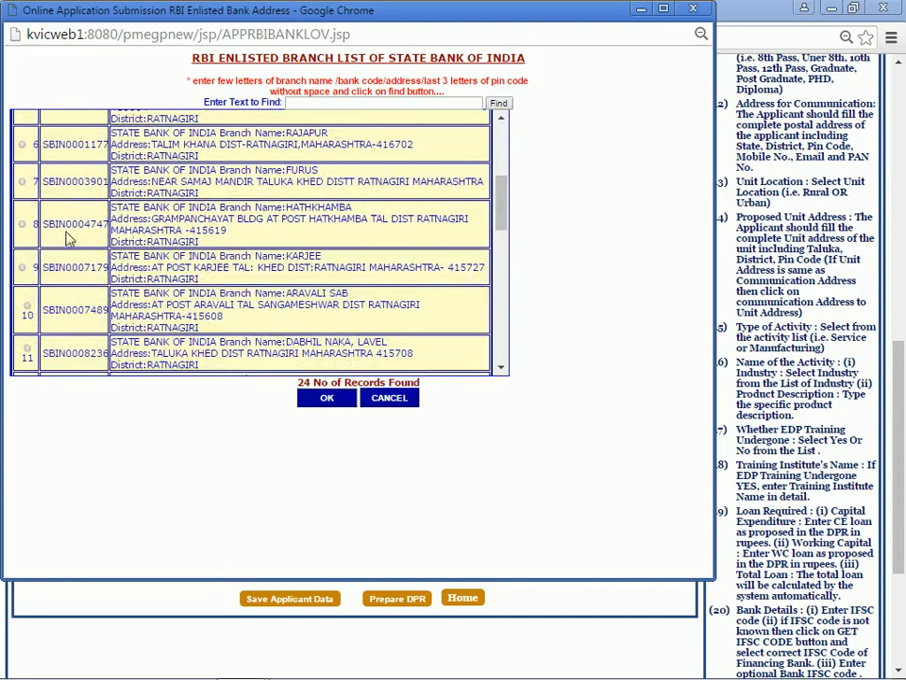
{"action": "left_click", "coordinate": [22, 224]}
{"action": "left_click", "coordinate": [313, 400]}
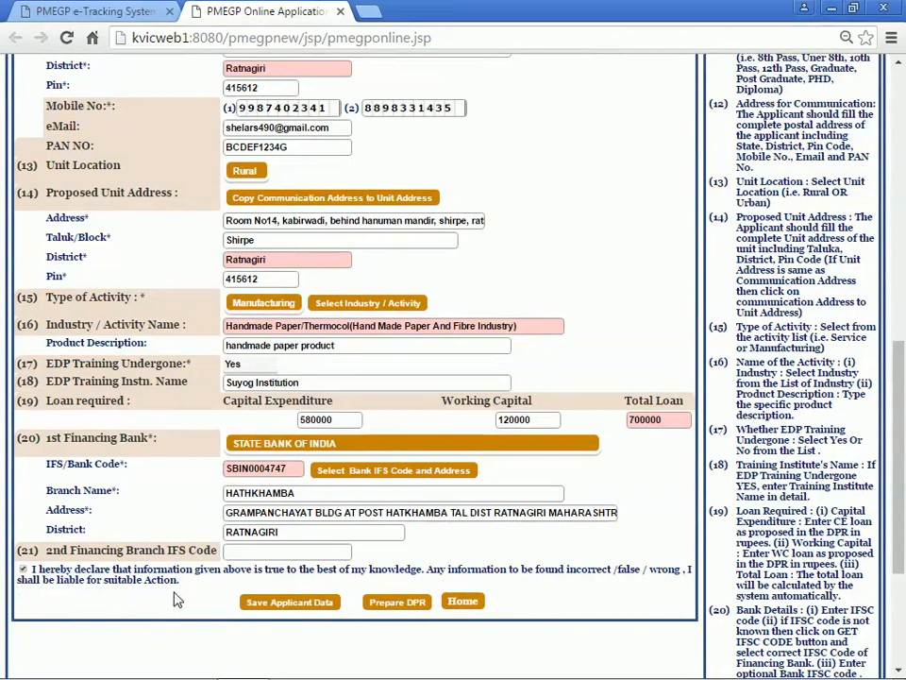
Save the applicant data and confirm the entered information is correct.
{"action": "left_click", "coordinate": [276, 612]}
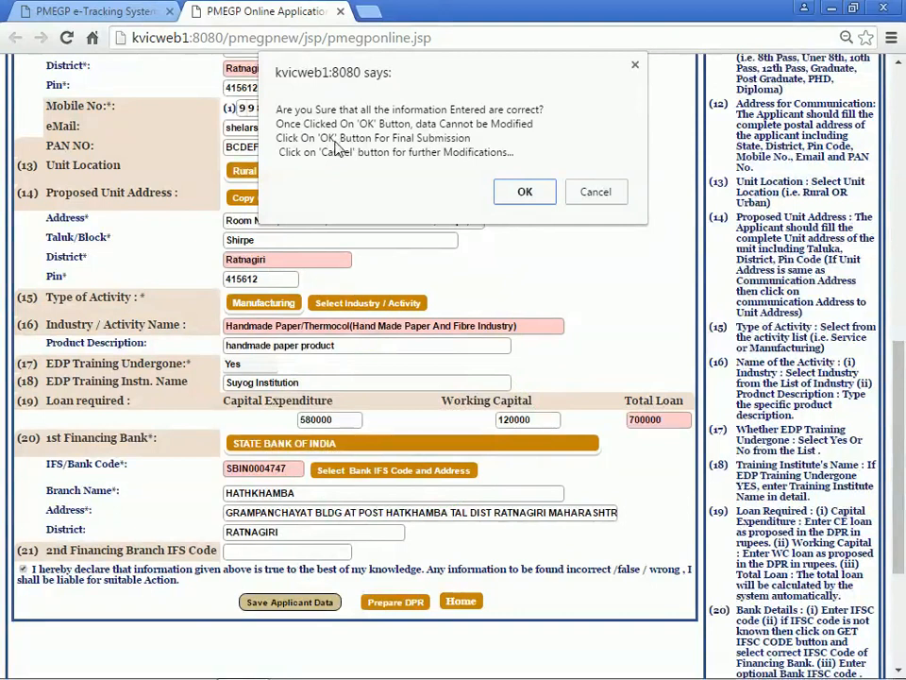
{"action": "left_click", "coordinate": [525, 195]}
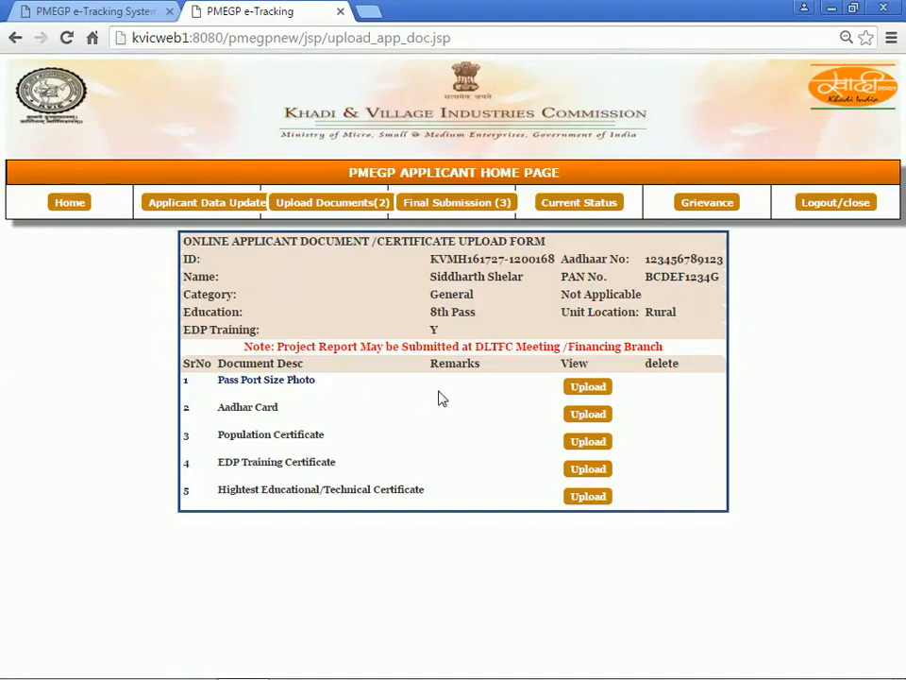
Upload profile_blank01.jpg as the passport size photo, leaving the description blank.
{"action": "left_click", "coordinate": [585, 386]}
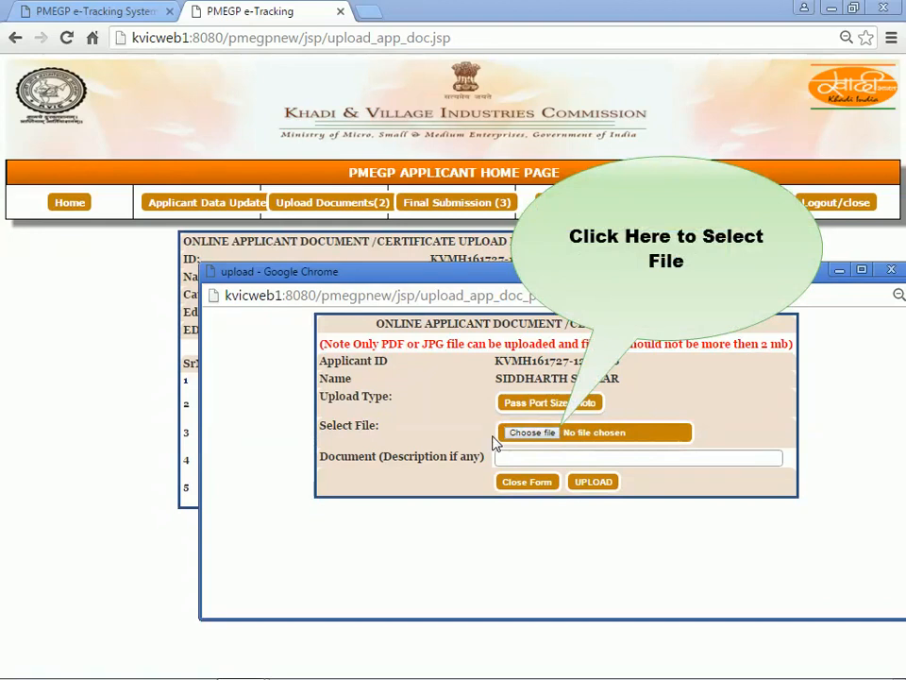
{"action": "left_click", "coordinate": [513, 434]}
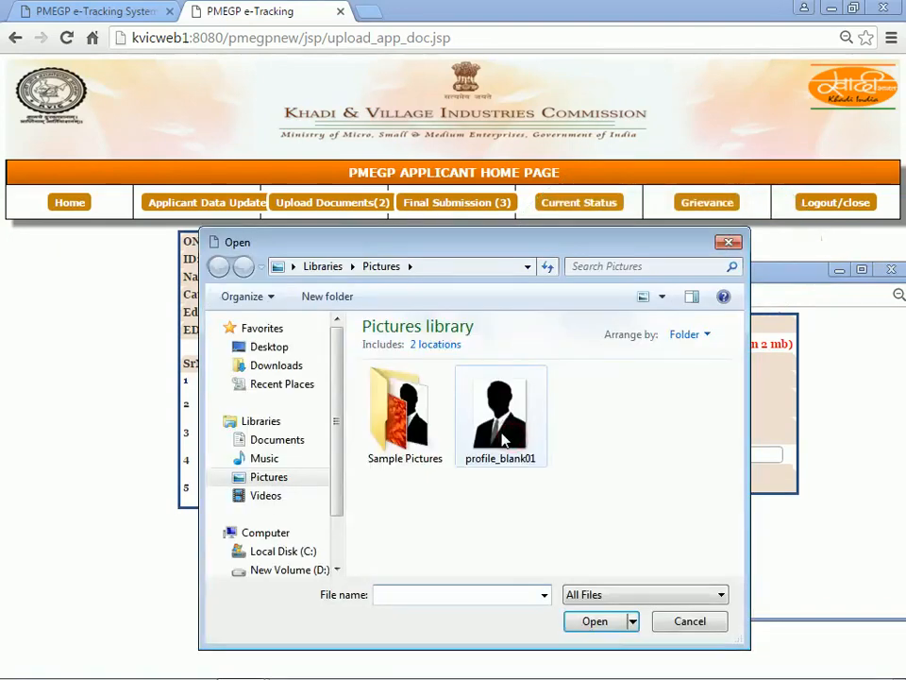
{"action": "left_click", "coordinate": [507, 430]}
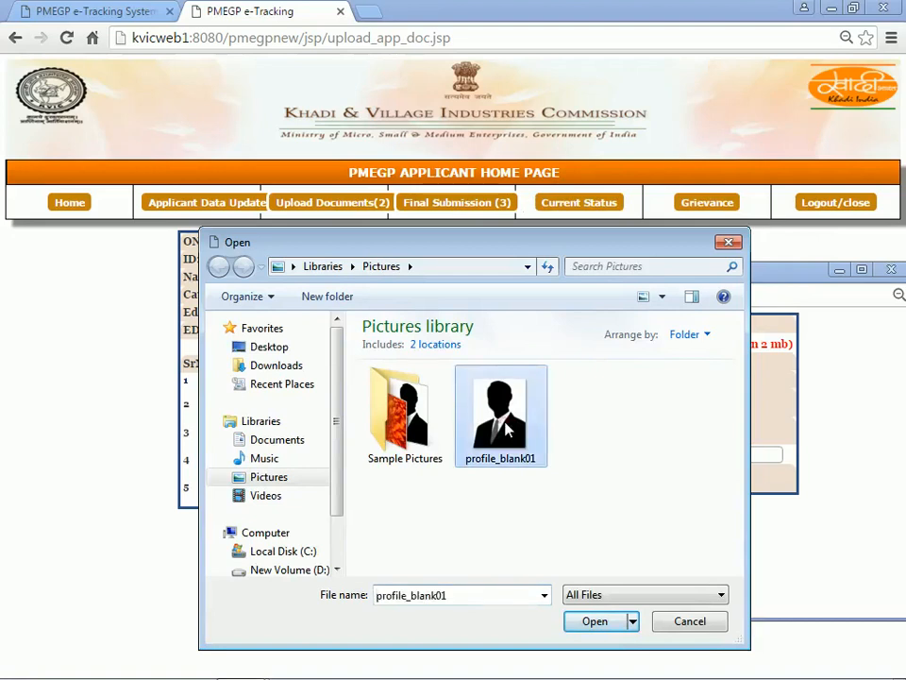
{"action": "left_click", "coordinate": [595, 623]}
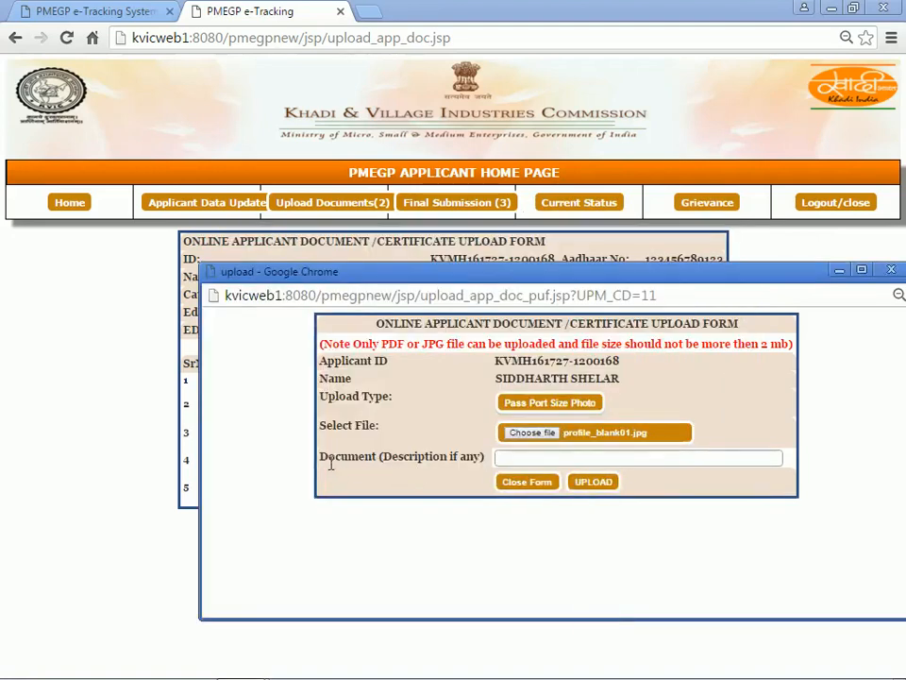
{"action": "left_click", "coordinate": [514, 458]}
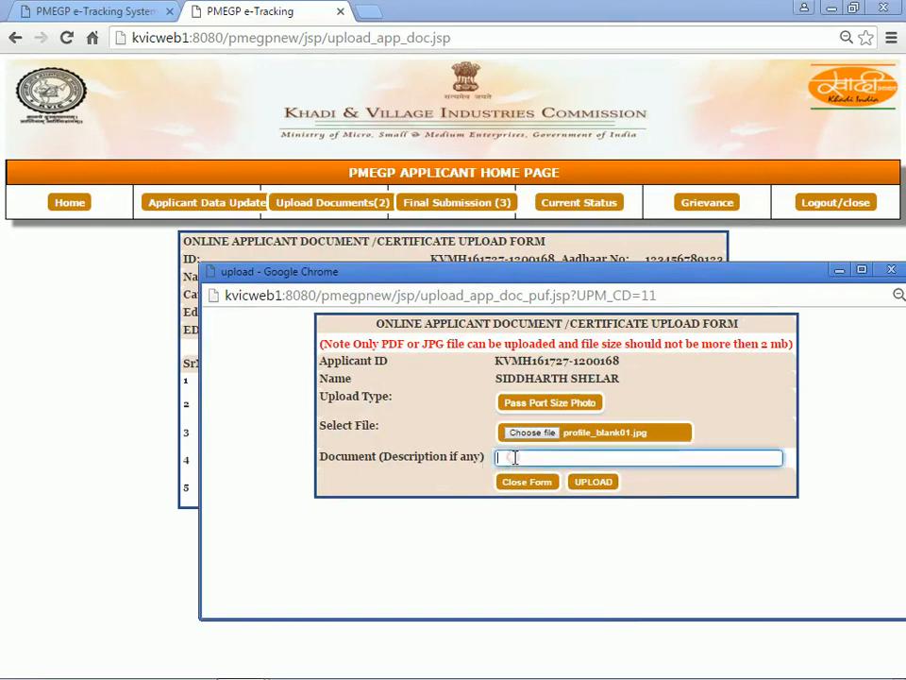
{"action": "left_click", "coordinate": [474, 484]}
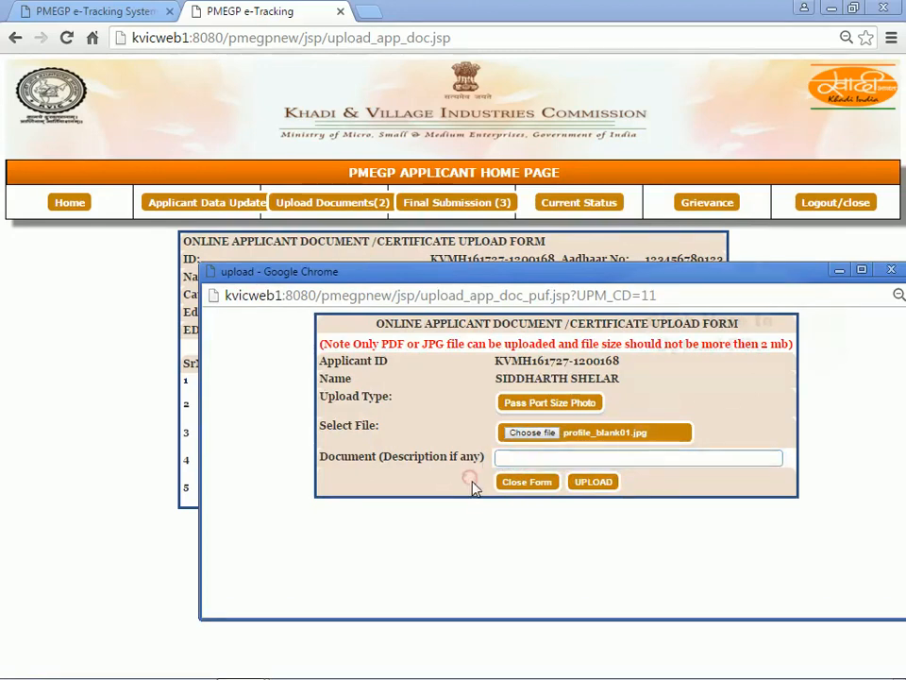
{"action": "left_click", "coordinate": [595, 490]}
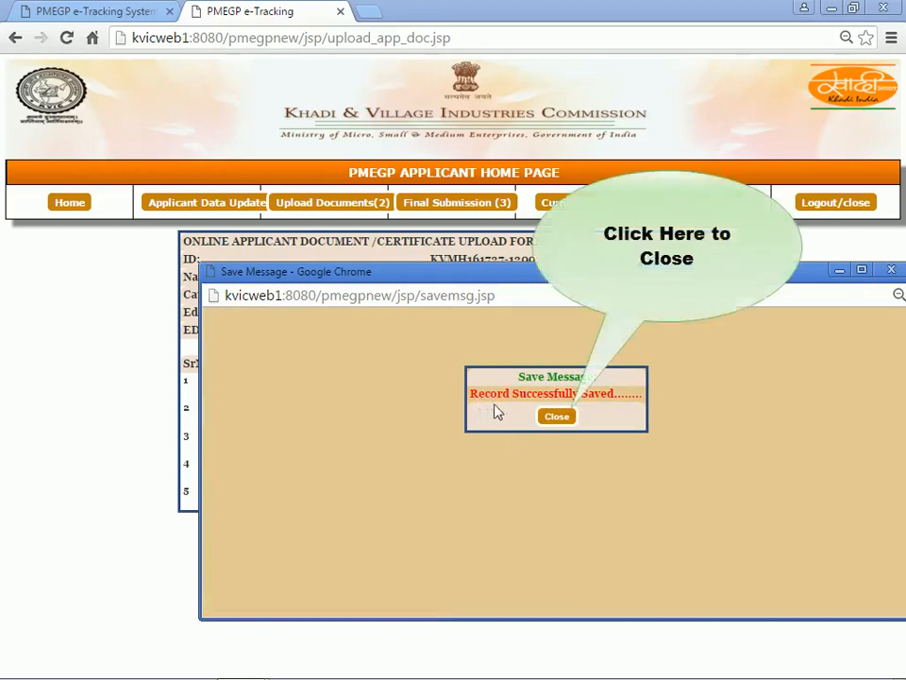
{"action": "left_click", "coordinate": [556, 417]}
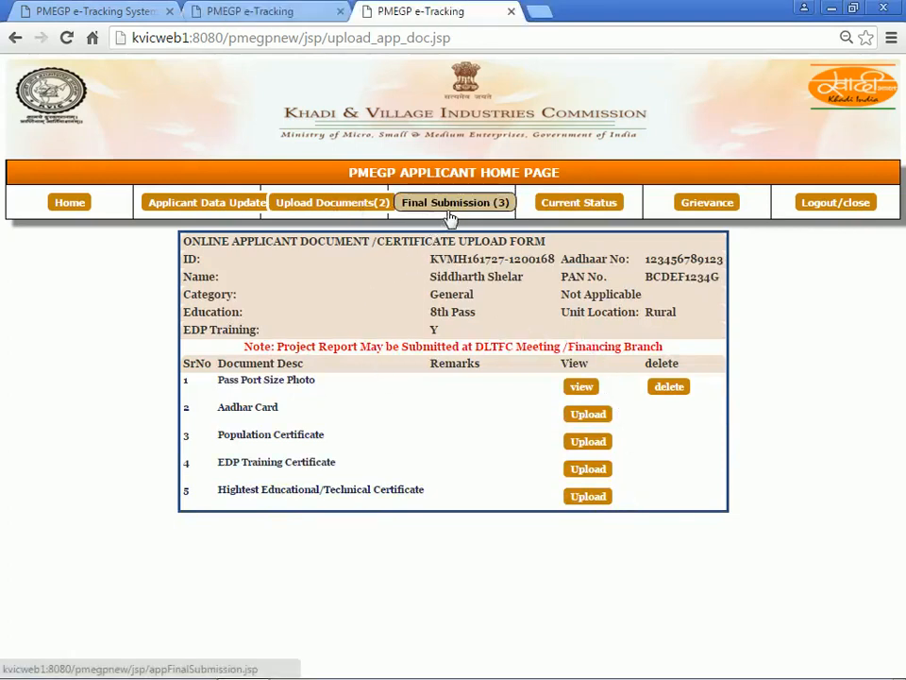
Open the Final Submission page and read the note that application data gets locked after submission.
{"action": "left_click", "coordinate": [449, 204]}
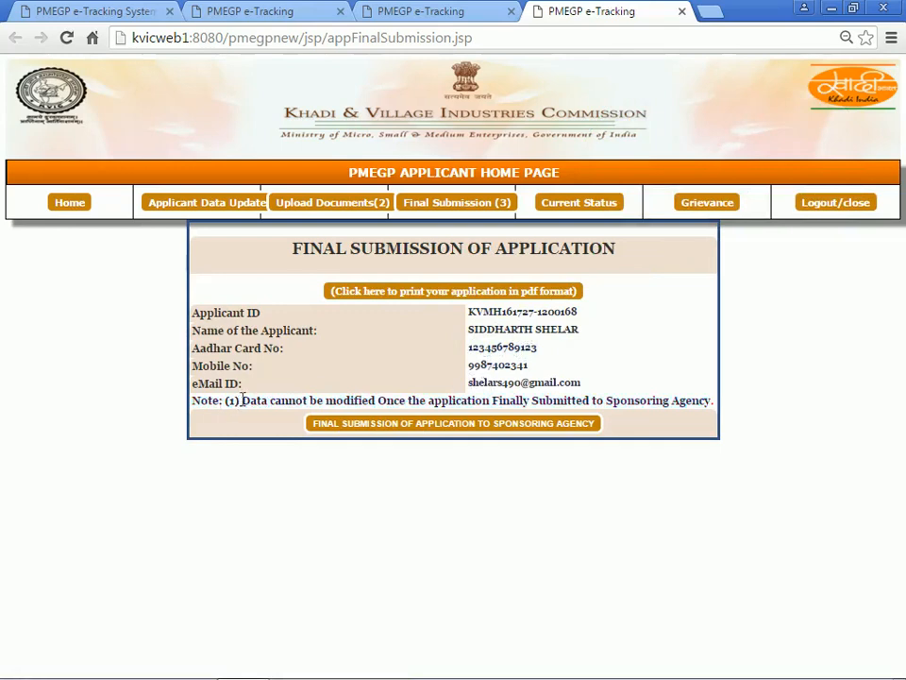
{"action": "left_click_drag", "start_coordinate": [242, 399], "coordinate": [675, 410]}
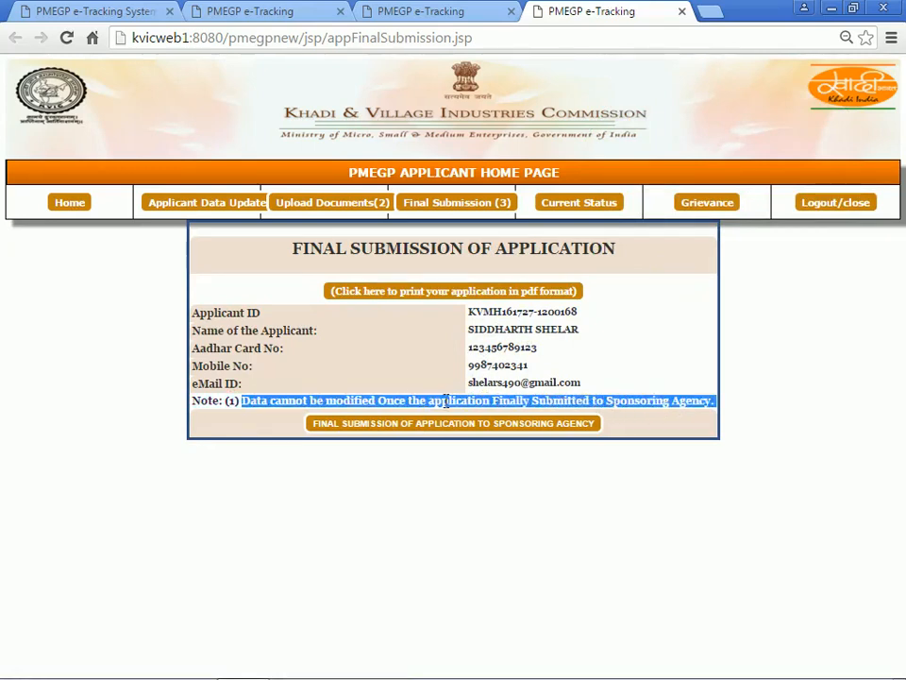
{"action": "left_click", "coordinate": [316, 395]}
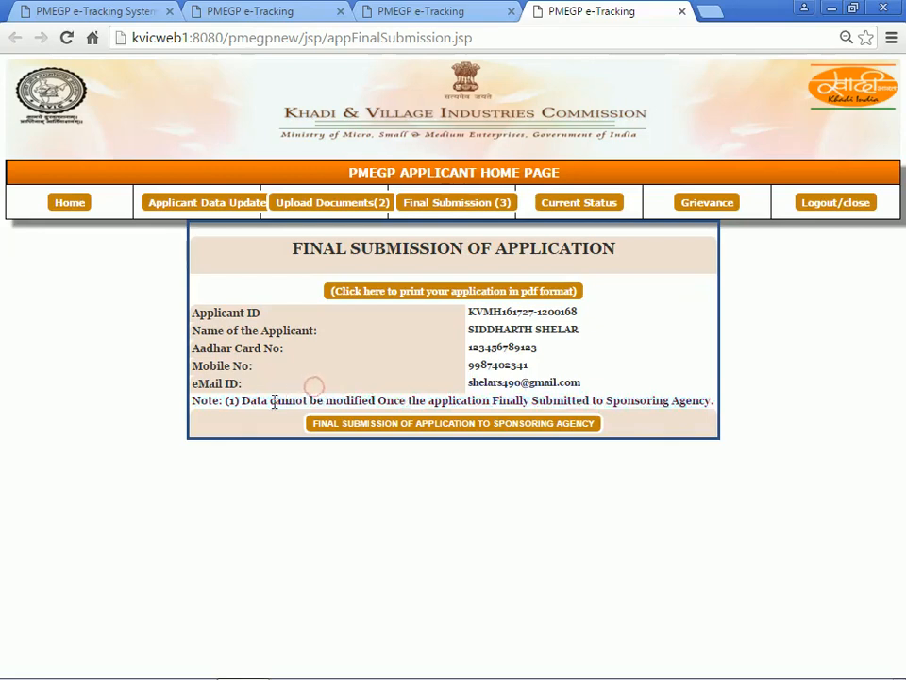